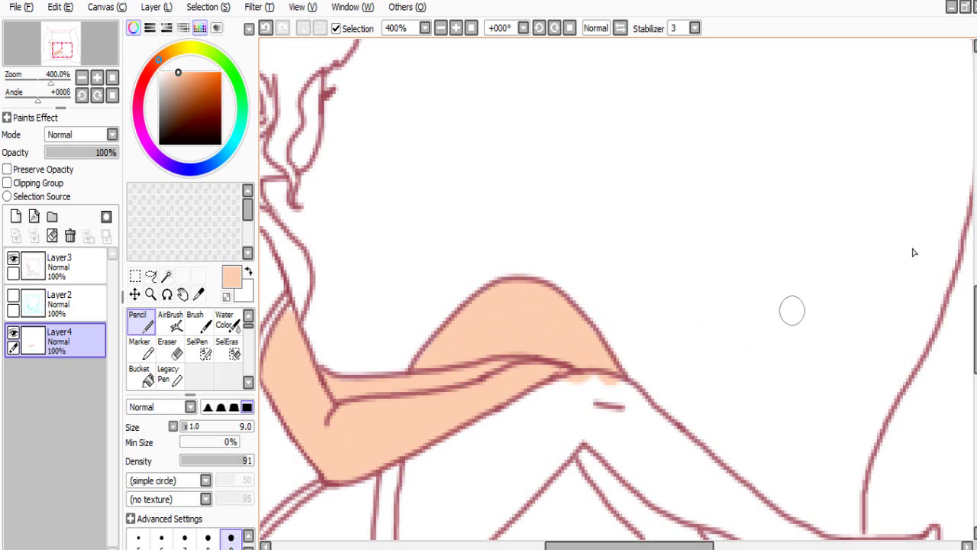
Step: Fill both legs and feet with the peach skin base colour on Layer4, staying inside the line art
{"action": "scroll", "coordinate": [611, 290], "scroll_direction": "down", "scroll_amount": 5}
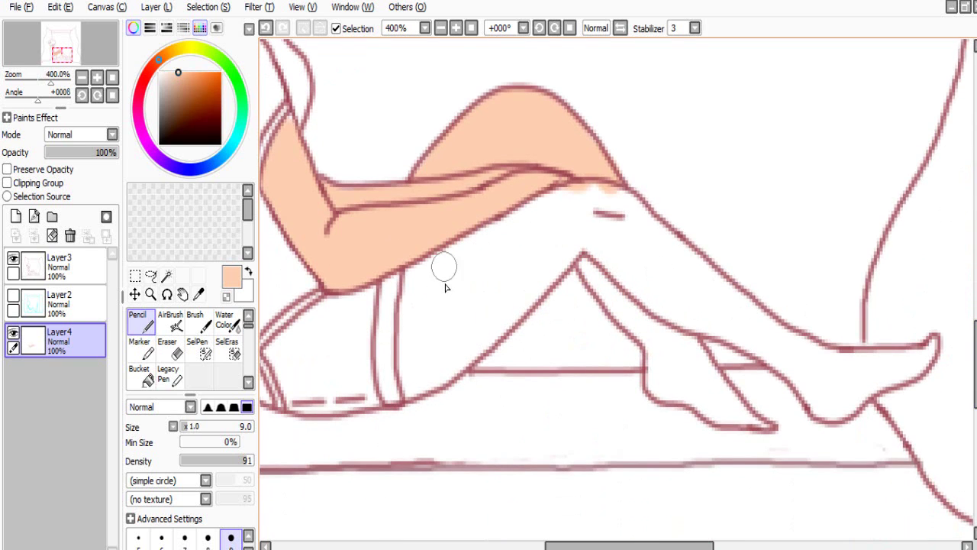
{"action": "mouse_move", "coordinate": [418, 258]}
{"action": "left_mouse_down"}
{"action": "mouse_move", "coordinate": [411, 356]}
{"action": "mouse_move", "coordinate": [420, 245]}
{"action": "mouse_move", "coordinate": [413, 383]}
{"action": "mouse_move", "coordinate": [409, 369]}
{"action": "mouse_move", "coordinate": [421, 381]}
{"action": "mouse_move", "coordinate": [434, 376]}
{"action": "mouse_move", "coordinate": [430, 354]}
{"action": "mouse_move", "coordinate": [420, 368]}
{"action": "mouse_move", "coordinate": [440, 275]}
{"action": "mouse_move", "coordinate": [430, 342]}
{"action": "mouse_move", "coordinate": [552, 251]}
{"action": "mouse_move", "coordinate": [471, 347]}
{"action": "mouse_move", "coordinate": [557, 249]}
{"action": "mouse_move", "coordinate": [438, 376]}
{"action": "mouse_move", "coordinate": [567, 230]}
{"action": "mouse_move", "coordinate": [556, 192]}
{"action": "mouse_move", "coordinate": [600, 194]}
{"action": "mouse_move", "coordinate": [610, 214]}
{"action": "mouse_move", "coordinate": [586, 238]}
{"action": "mouse_move", "coordinate": [561, 242]}
{"action": "mouse_move", "coordinate": [600, 274]}
{"action": "mouse_move", "coordinate": [583, 238]}
{"action": "mouse_move", "coordinate": [593, 264]}
{"action": "mouse_move", "coordinate": [668, 341]}
{"action": "mouse_move", "coordinate": [569, 232]}
{"action": "mouse_move", "coordinate": [677, 350]}
{"action": "mouse_move", "coordinate": [642, 257]}
{"action": "mouse_move", "coordinate": [660, 251]}
{"action": "mouse_move", "coordinate": [637, 218]}
{"action": "mouse_move", "coordinate": [672, 260]}
{"action": "left_mouse_up"}
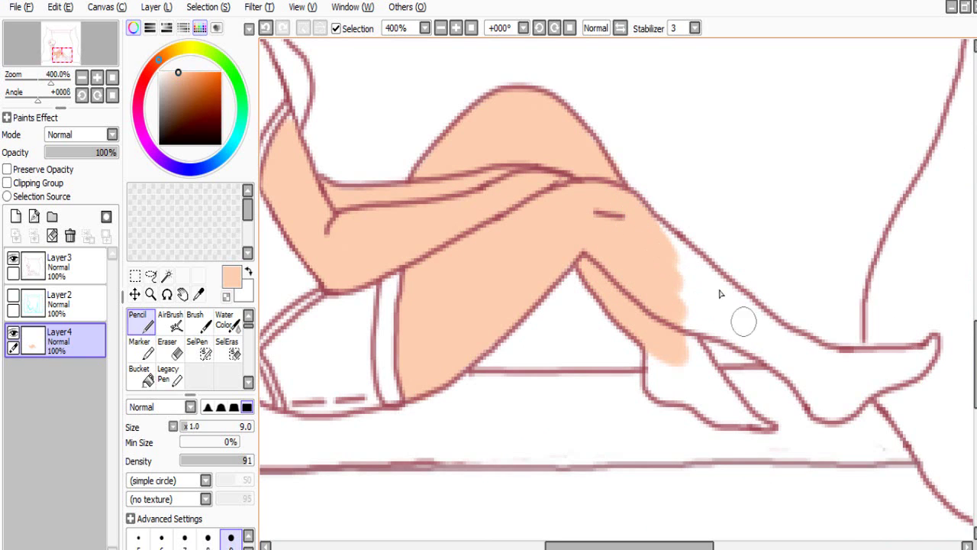
{"action": "mouse_move", "coordinate": [687, 308]}
{"action": "left_mouse_down"}
{"action": "mouse_move", "coordinate": [731, 325]}
{"action": "mouse_move", "coordinate": [633, 233]}
{"action": "mouse_move", "coordinate": [739, 308]}
{"action": "mouse_move", "coordinate": [630, 222]}
{"action": "mouse_move", "coordinate": [730, 296]}
{"action": "mouse_move", "coordinate": [641, 235]}
{"action": "left_mouse_up"}
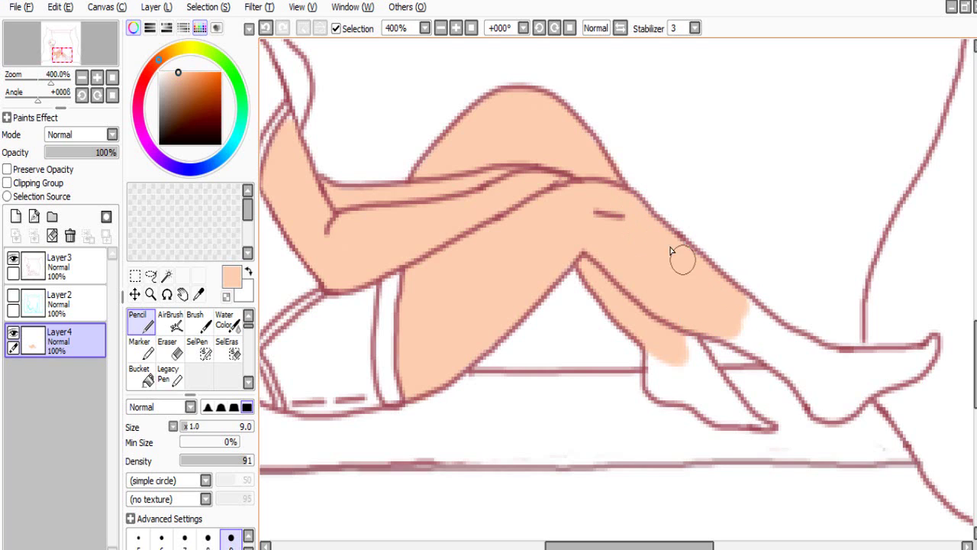
{"action": "mouse_move", "coordinate": [683, 358]}
{"action": "left_mouse_down"}
{"action": "mouse_move", "coordinate": [660, 360]}
{"action": "mouse_move", "coordinate": [699, 398]}
{"action": "mouse_move", "coordinate": [672, 385]}
{"action": "mouse_move", "coordinate": [742, 417]}
{"action": "mouse_move", "coordinate": [701, 390]}
{"action": "mouse_move", "coordinate": [724, 410]}
{"action": "mouse_move", "coordinate": [685, 347]}
{"action": "left_mouse_up"}
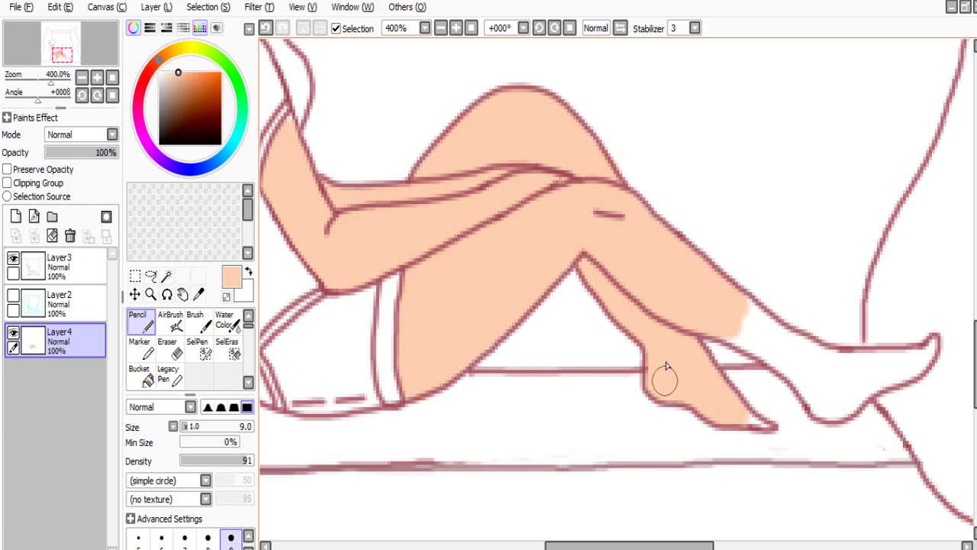
{"action": "mouse_move", "coordinate": [748, 331]}
{"action": "left_mouse_down"}
{"action": "mouse_move", "coordinate": [799, 363]}
{"action": "mouse_move", "coordinate": [760, 344]}
{"action": "mouse_move", "coordinate": [768, 338]}
{"action": "mouse_move", "coordinate": [737, 305]}
{"action": "mouse_move", "coordinate": [799, 356]}
{"action": "mouse_move", "coordinate": [786, 361]}
{"action": "mouse_move", "coordinate": [826, 405]}
{"action": "mouse_move", "coordinate": [842, 405]}
{"action": "mouse_move", "coordinate": [839, 312]}
{"action": "mouse_move", "coordinate": [804, 392]}
{"action": "mouse_move", "coordinate": [844, 372]}
{"action": "mouse_move", "coordinate": [786, 352]}
{"action": "mouse_move", "coordinate": [787, 341]}
{"action": "mouse_move", "coordinate": [814, 360]}
{"action": "mouse_move", "coordinate": [889, 360]}
{"action": "mouse_move", "coordinate": [871, 378]}
{"action": "mouse_move", "coordinate": [878, 374]}
{"action": "mouse_move", "coordinate": [853, 372]}
{"action": "mouse_move", "coordinate": [860, 362]}
{"action": "mouse_move", "coordinate": [903, 357]}
{"action": "mouse_move", "coordinate": [889, 371]}
{"action": "mouse_move", "coordinate": [920, 363]}
{"action": "left_mouse_up"}
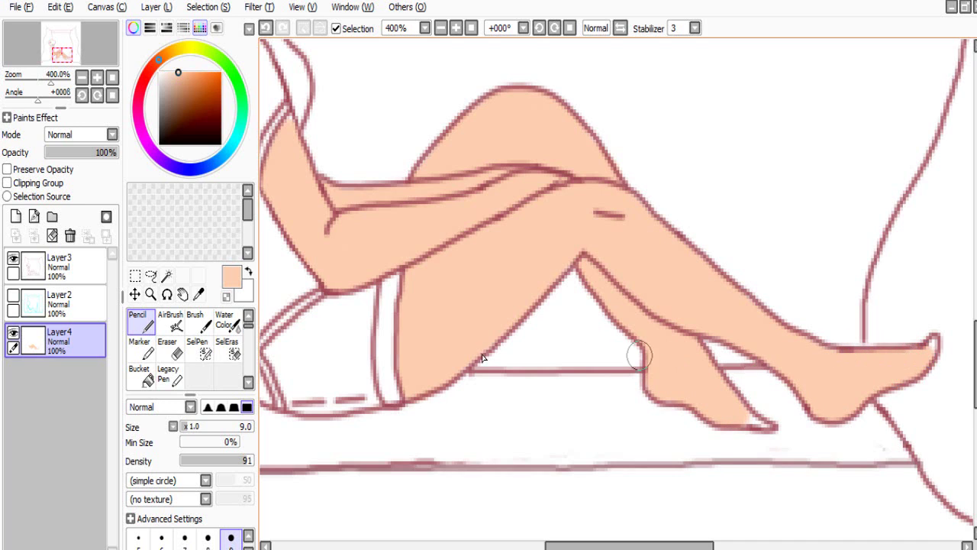
Step: Reduce the Pencil size to 4 and fill the remaining gaps at the toes of both feet with peach
{"action": "left_click", "coordinate": [249, 533]}
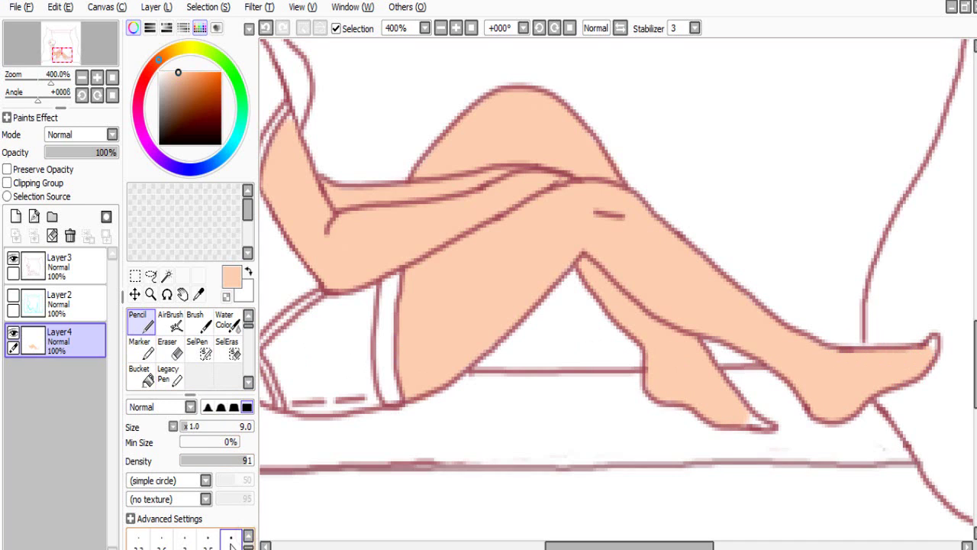
{"action": "left_click", "coordinate": [231, 538]}
{"action": "left_click_drag", "start_coordinate": [932, 345], "coordinate": [931, 358]}
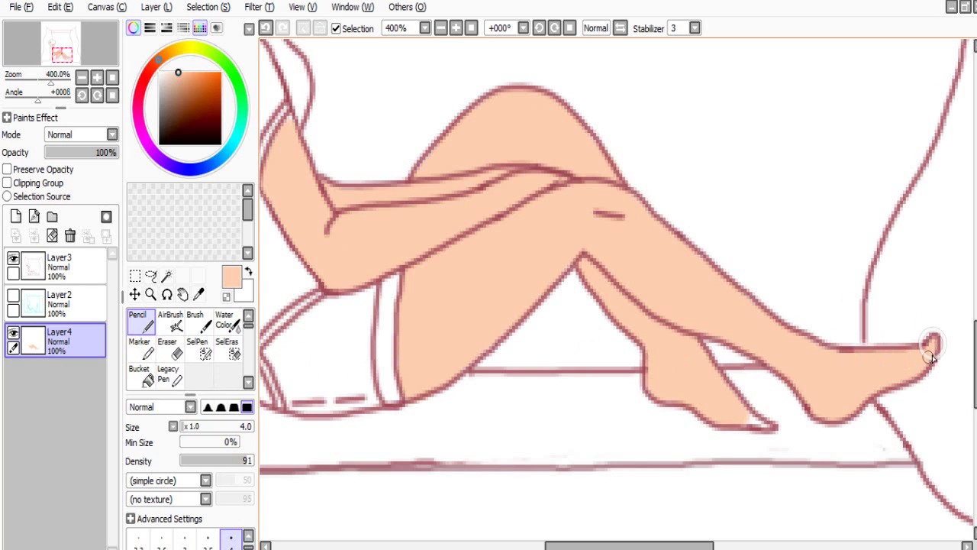
{"action": "left_click_drag", "start_coordinate": [740, 416], "coordinate": [744, 420]}
Step: Fill the woman's ear, visible face area and neck with the peach skin base colour
{"action": "left_click_drag", "start_coordinate": [632, 544], "coordinate": [564, 543]}
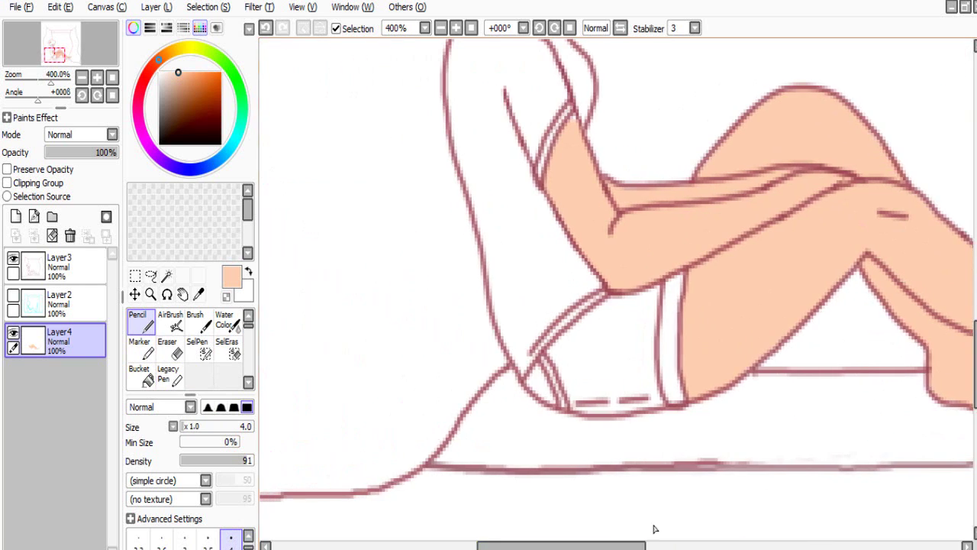
{"action": "left_click_drag", "start_coordinate": [975, 363], "coordinate": [959, 306]}
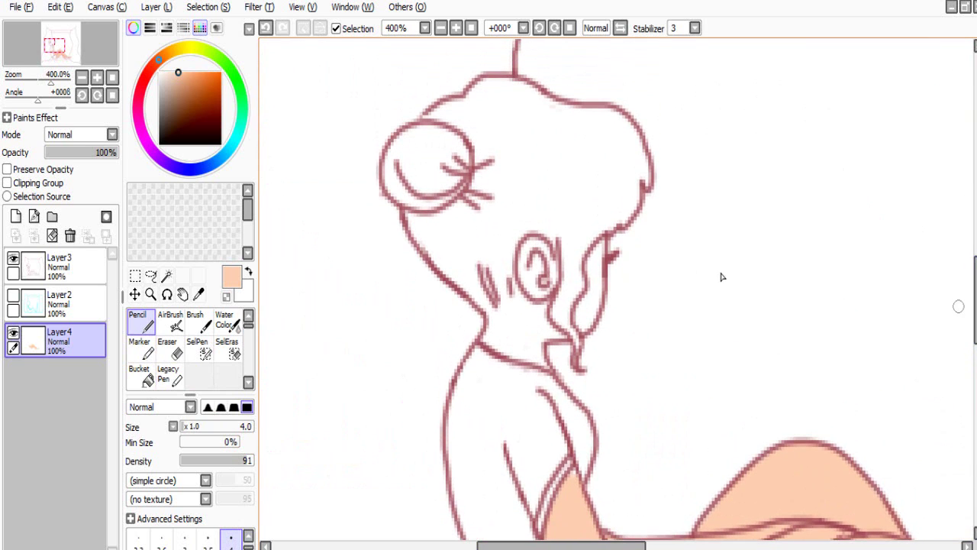
{"action": "mouse_move", "coordinate": [545, 255]}
{"action": "left_mouse_down"}
{"action": "mouse_move", "coordinate": [532, 284]}
{"action": "mouse_move", "coordinate": [521, 279]}
{"action": "mouse_move", "coordinate": [525, 249]}
{"action": "mouse_move", "coordinate": [543, 253]}
{"action": "mouse_move", "coordinate": [542, 278]}
{"action": "mouse_move", "coordinate": [550, 260]}
{"action": "mouse_move", "coordinate": [611, 275]}
{"action": "mouse_move", "coordinate": [586, 310]}
{"action": "mouse_move", "coordinate": [588, 324]}
{"action": "mouse_move", "coordinate": [594, 268]}
{"action": "mouse_move", "coordinate": [590, 309]}
{"action": "mouse_move", "coordinate": [600, 280]}
{"action": "mouse_move", "coordinate": [603, 250]}
{"action": "left_mouse_up"}
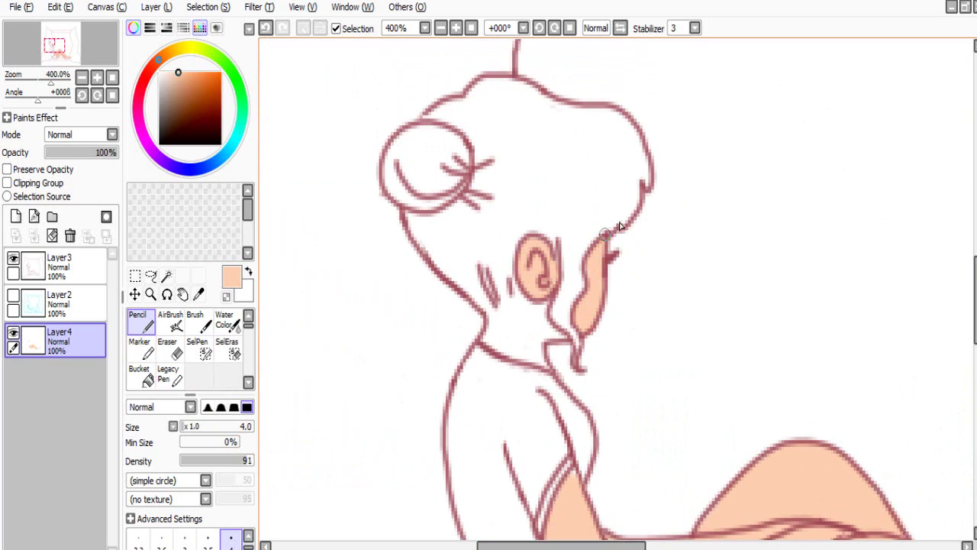
{"action": "mouse_move", "coordinate": [487, 338]}
{"action": "left_mouse_down"}
{"action": "mouse_move", "coordinate": [520, 299]}
{"action": "mouse_move", "coordinate": [515, 305]}
{"action": "mouse_move", "coordinate": [527, 302]}
{"action": "mouse_move", "coordinate": [504, 322]}
{"action": "mouse_move", "coordinate": [512, 336]}
{"action": "mouse_move", "coordinate": [535, 306]}
{"action": "mouse_move", "coordinate": [558, 334]}
{"action": "left_mouse_up"}
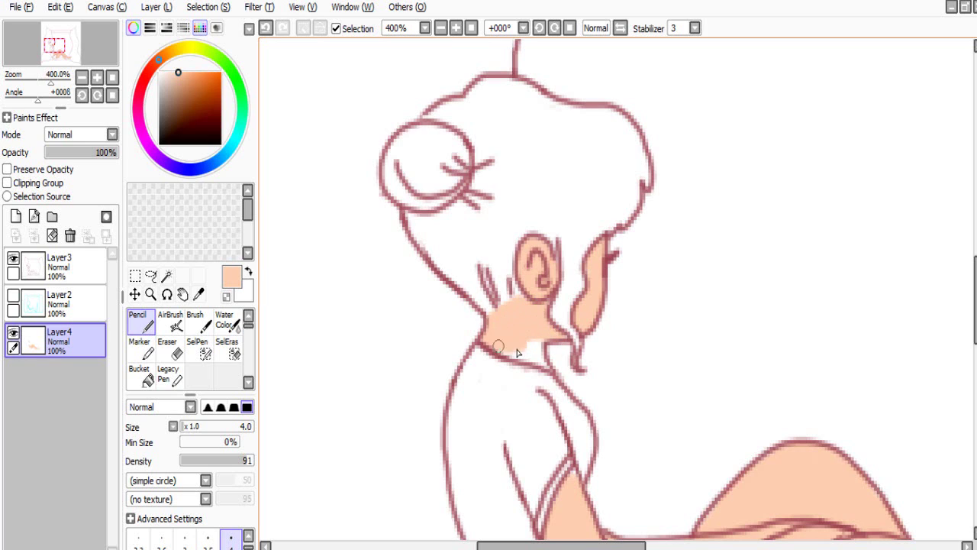
{"action": "left_click_drag", "start_coordinate": [498, 346], "coordinate": [533, 344]}
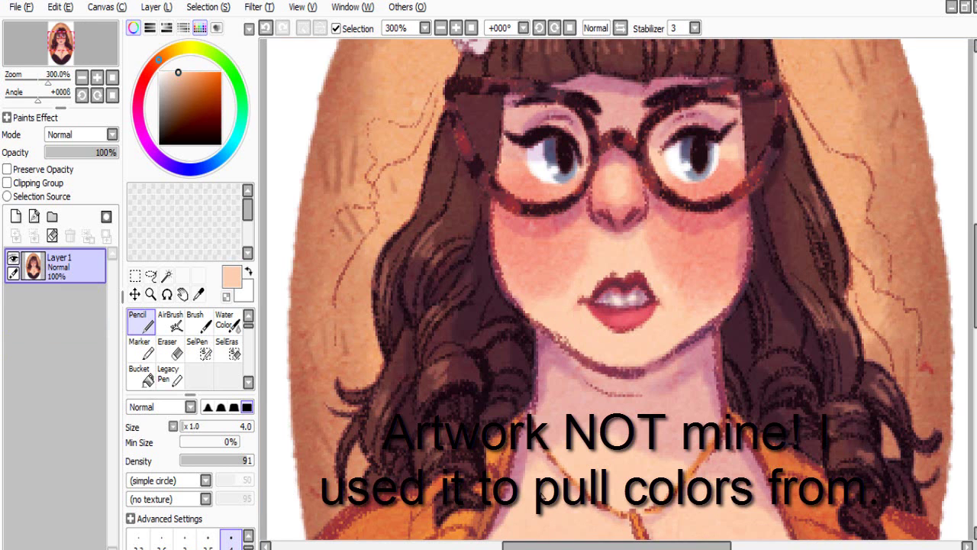
Step: Sample a dusky pink shadow tone from the reference portrait and shade the upper face and inner ear with the Pencil
{"action": "left_click", "coordinate": [198, 294]}
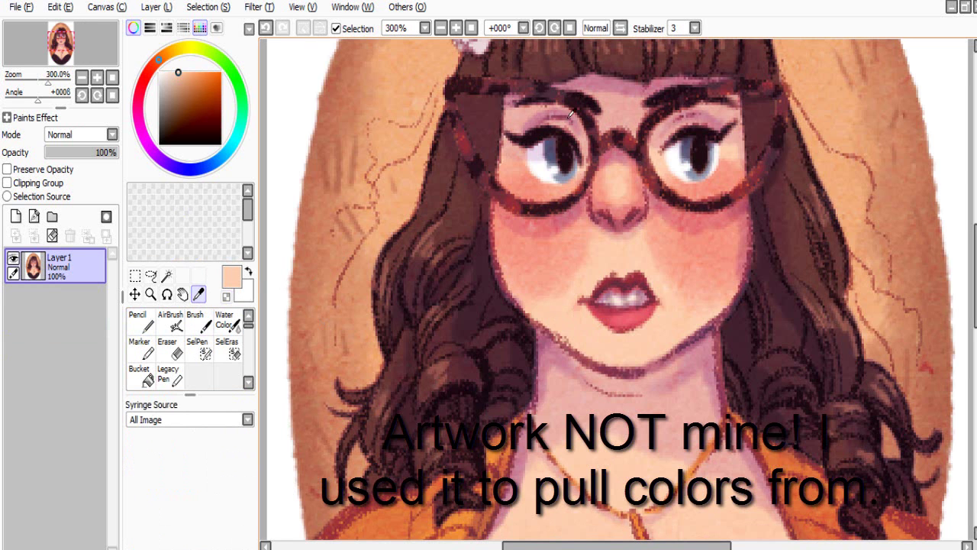
{"action": "left_click", "coordinate": [616, 100]}
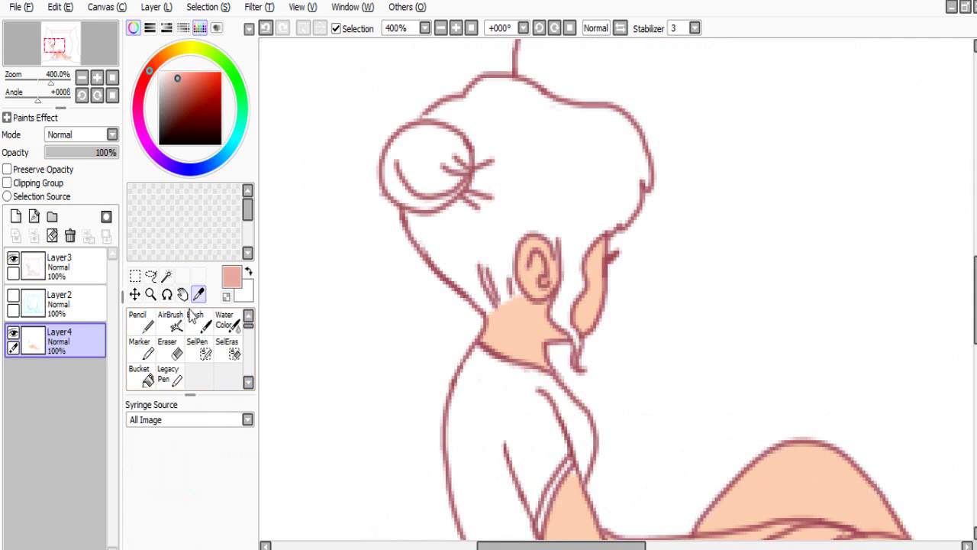
{"action": "left_click", "coordinate": [140, 321]}
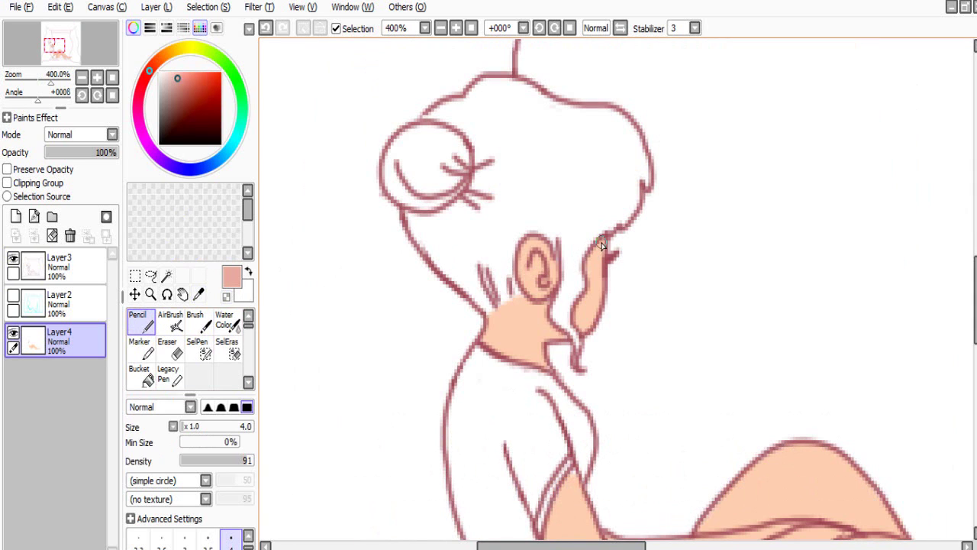
{"action": "left_click_drag", "start_coordinate": [602, 245], "coordinate": [590, 270]}
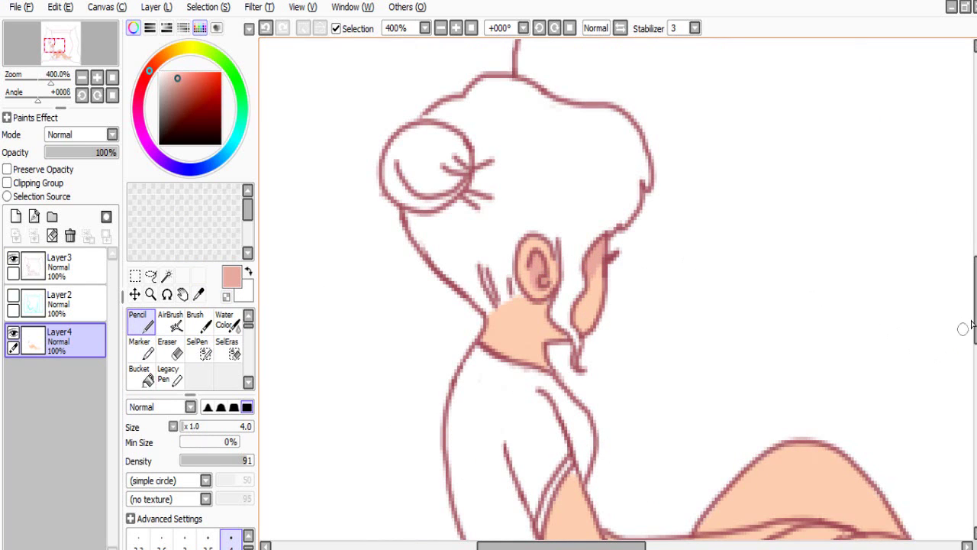
Step: Paint pink shadows on the far raised leg, the back and underside of the near arm, and the far forearm
{"action": "scroll", "coordinate": [714, 307], "scroll_direction": "down", "scroll_amount": 5}
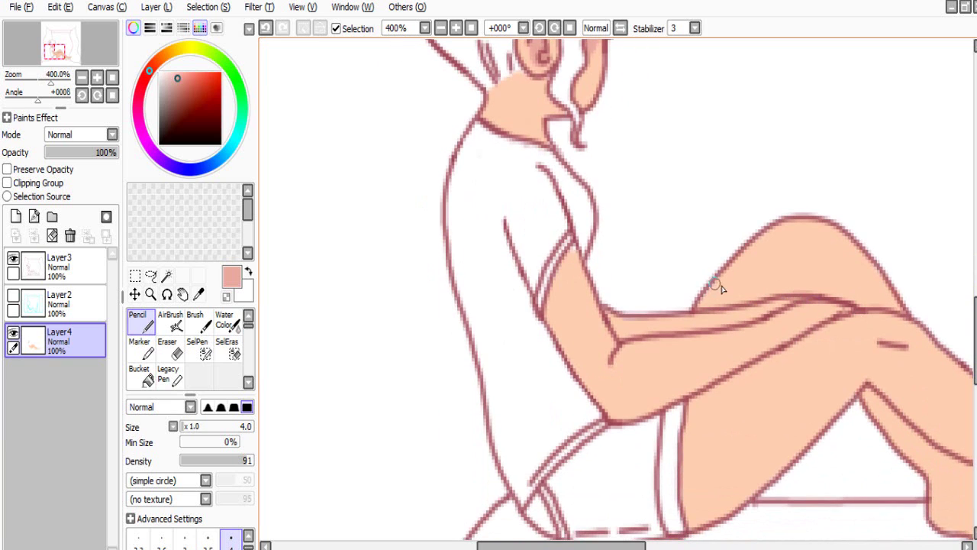
{"action": "mouse_move", "coordinate": [720, 287]}
{"action": "left_mouse_down"}
{"action": "mouse_move", "coordinate": [745, 297]}
{"action": "mouse_move", "coordinate": [734, 265]}
{"action": "mouse_move", "coordinate": [725, 288]}
{"action": "mouse_move", "coordinate": [764, 291]}
{"action": "mouse_move", "coordinate": [746, 292]}
{"action": "mouse_move", "coordinate": [743, 265]}
{"action": "mouse_move", "coordinate": [739, 273]}
{"action": "mouse_move", "coordinate": [778, 224]}
{"action": "mouse_move", "coordinate": [795, 280]}
{"action": "mouse_move", "coordinate": [745, 287]}
{"action": "mouse_move", "coordinate": [783, 263]}
{"action": "mouse_move", "coordinate": [816, 291]}
{"action": "mouse_move", "coordinate": [742, 274]}
{"action": "mouse_move", "coordinate": [740, 261]}
{"action": "mouse_move", "coordinate": [768, 261]}
{"action": "mouse_move", "coordinate": [798, 288]}
{"action": "mouse_move", "coordinate": [858, 307]}
{"action": "left_mouse_up"}
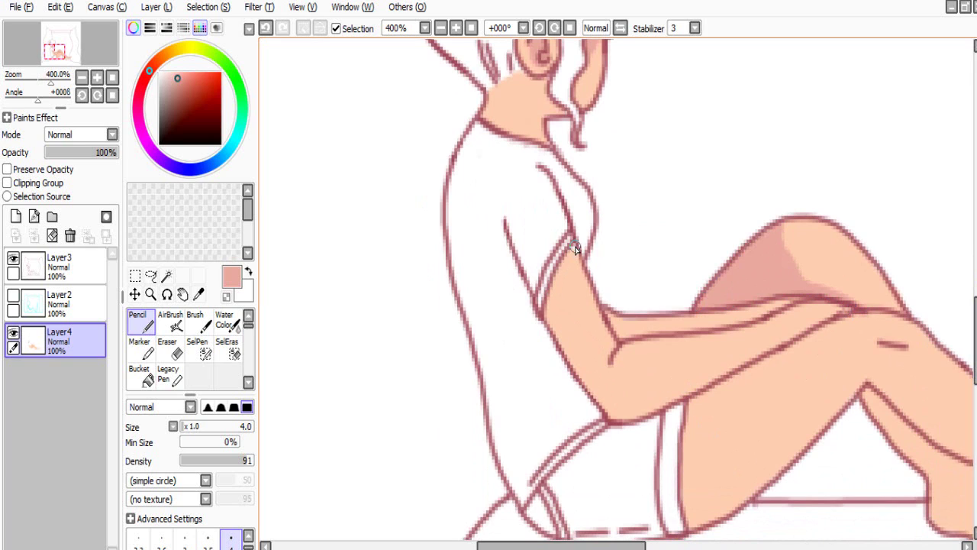
{"action": "mouse_move", "coordinate": [576, 248]}
{"action": "left_mouse_down"}
{"action": "mouse_move", "coordinate": [571, 303]}
{"action": "mouse_move", "coordinate": [619, 424]}
{"action": "left_mouse_up"}
{"action": "mouse_move", "coordinate": [594, 394]}
{"action": "left_mouse_down"}
{"action": "mouse_move", "coordinate": [571, 359]}
{"action": "mouse_move", "coordinate": [560, 279]}
{"action": "mouse_move", "coordinate": [547, 318]}
{"action": "mouse_move", "coordinate": [569, 262]}
{"action": "left_mouse_up"}
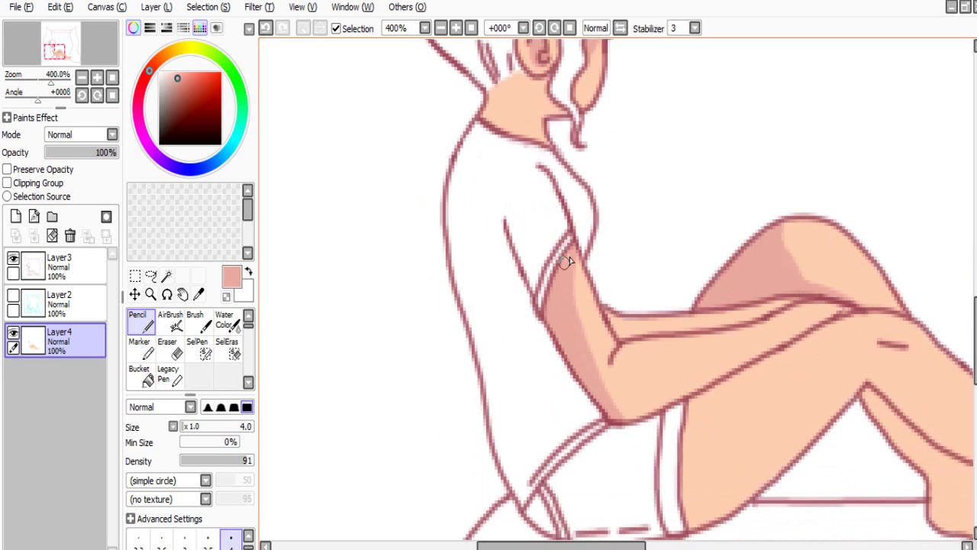
{"action": "mouse_move", "coordinate": [599, 382]}
{"action": "left_mouse_down"}
{"action": "mouse_move", "coordinate": [650, 420]}
{"action": "mouse_move", "coordinate": [673, 399]}
{"action": "left_mouse_up"}
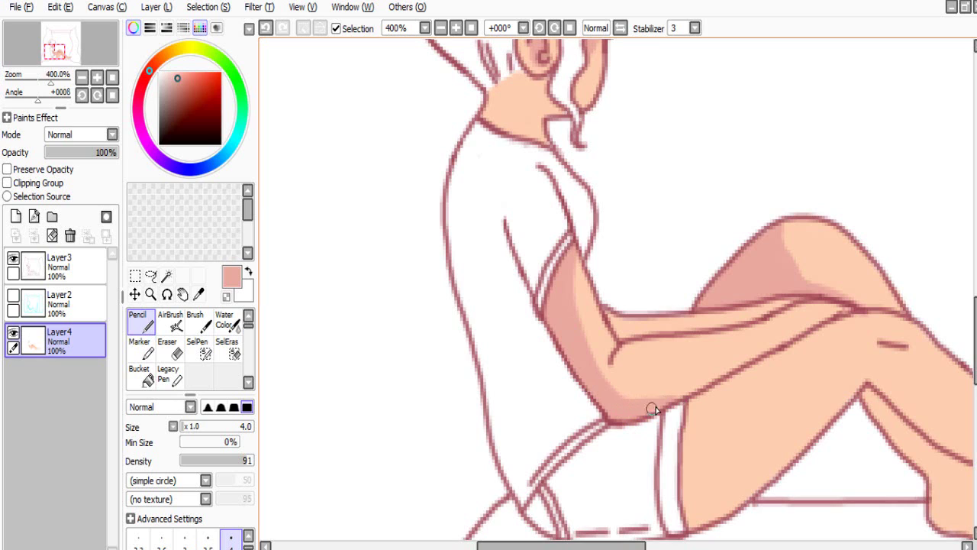
{"action": "mouse_move", "coordinate": [608, 318]}
{"action": "left_mouse_down"}
{"action": "mouse_move", "coordinate": [622, 338]}
{"action": "mouse_move", "coordinate": [657, 321]}
{"action": "mouse_move", "coordinate": [779, 306]}
{"action": "left_mouse_up"}
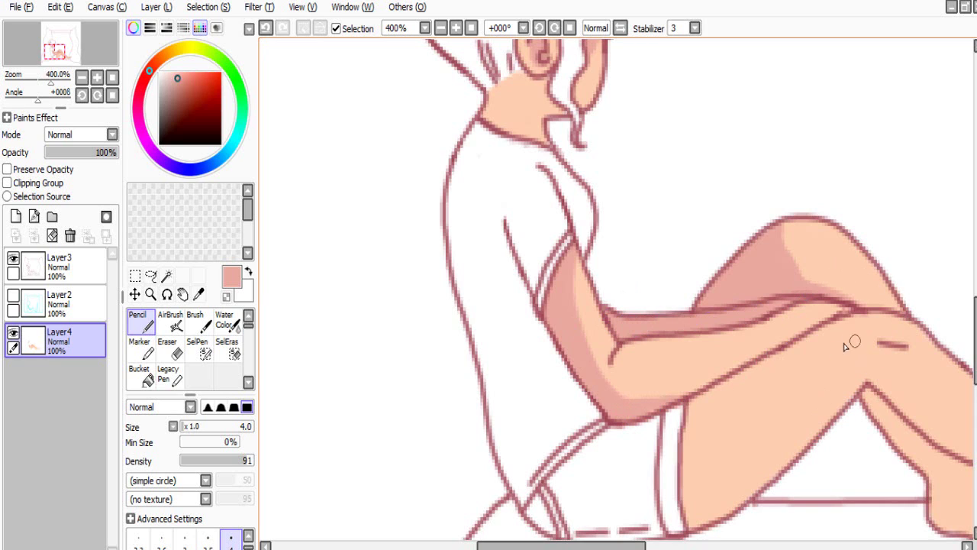
Step: Shade the underside of the near thigh, the area below the forearm, and the back of the knee and calf in pink
{"action": "left_click_drag", "start_coordinate": [561, 545], "coordinate": [596, 545]}
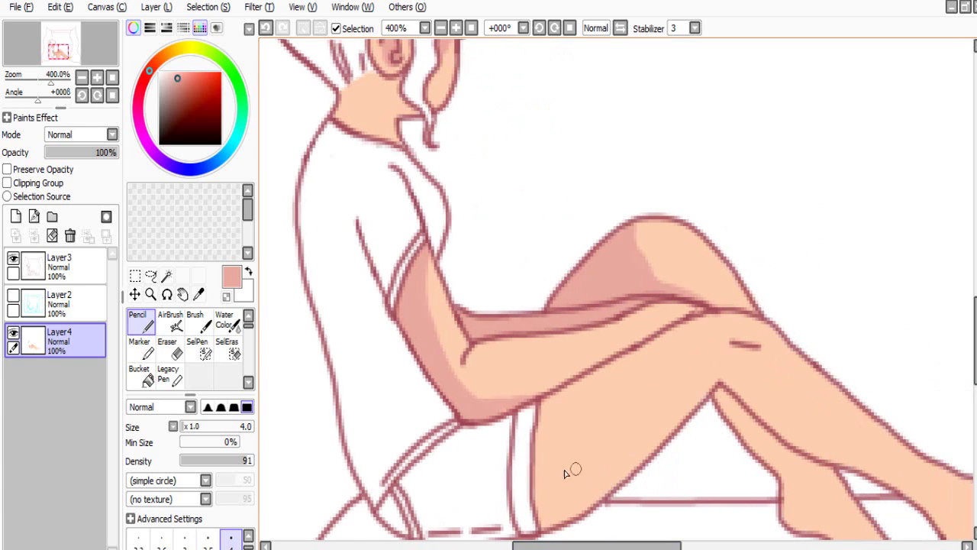
{"action": "mouse_move", "coordinate": [538, 449]}
{"action": "left_mouse_down"}
{"action": "mouse_move", "coordinate": [644, 413]}
{"action": "mouse_move", "coordinate": [700, 378]}
{"action": "mouse_move", "coordinate": [733, 375]}
{"action": "mouse_move", "coordinate": [847, 463]}
{"action": "left_mouse_up"}
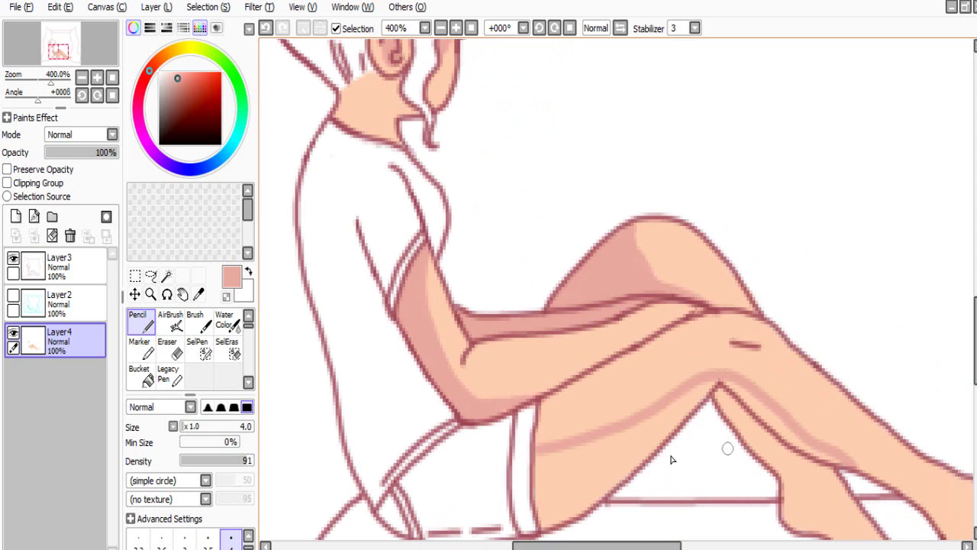
{"action": "left_click_drag", "start_coordinate": [541, 517], "coordinate": [542, 454]}
{"action": "mouse_move", "coordinate": [545, 524]}
{"action": "left_mouse_down"}
{"action": "mouse_move", "coordinate": [566, 449]}
{"action": "mouse_move", "coordinate": [551, 461]}
{"action": "mouse_move", "coordinate": [593, 447]}
{"action": "mouse_move", "coordinate": [561, 517]}
{"action": "mouse_move", "coordinate": [543, 498]}
{"action": "mouse_move", "coordinate": [548, 463]}
{"action": "mouse_move", "coordinate": [542, 474]}
{"action": "mouse_move", "coordinate": [575, 471]}
{"action": "mouse_move", "coordinate": [571, 464]}
{"action": "mouse_move", "coordinate": [595, 446]}
{"action": "mouse_move", "coordinate": [643, 426]}
{"action": "mouse_move", "coordinate": [633, 434]}
{"action": "mouse_move", "coordinate": [644, 445]}
{"action": "mouse_move", "coordinate": [572, 516]}
{"action": "mouse_move", "coordinate": [650, 443]}
{"action": "mouse_move", "coordinate": [611, 470]}
{"action": "mouse_move", "coordinate": [632, 434]}
{"action": "mouse_move", "coordinate": [670, 417]}
{"action": "mouse_move", "coordinate": [653, 446]}
{"action": "mouse_move", "coordinate": [681, 413]}
{"action": "left_mouse_up"}
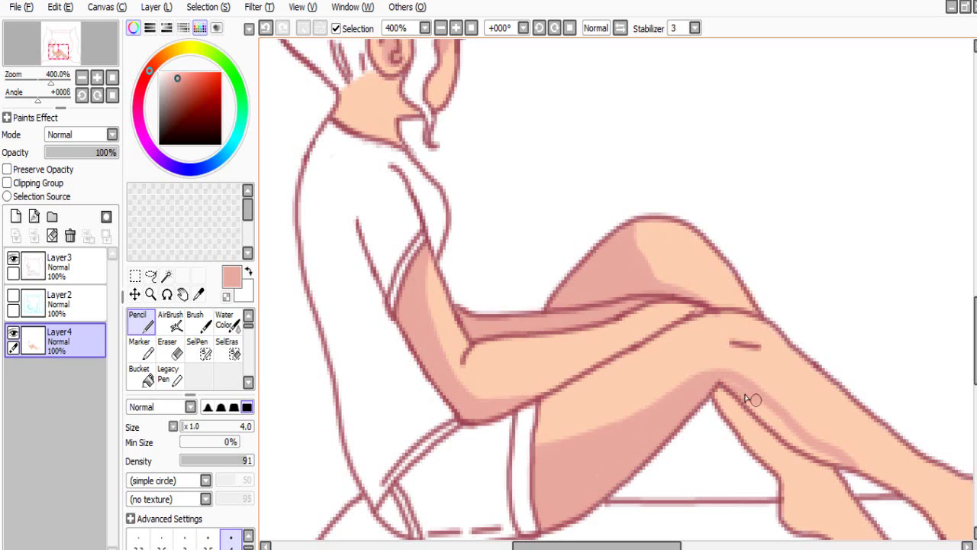
{"action": "mouse_move", "coordinate": [555, 403]}
{"action": "left_mouse_down"}
{"action": "mouse_move", "coordinate": [659, 401]}
{"action": "mouse_move", "coordinate": [627, 411]}
{"action": "mouse_move", "coordinate": [546, 402]}
{"action": "mouse_move", "coordinate": [546, 414]}
{"action": "mouse_move", "coordinate": [563, 398]}
{"action": "mouse_move", "coordinate": [581, 415]}
{"action": "mouse_move", "coordinate": [578, 429]}
{"action": "mouse_move", "coordinate": [627, 411]}
{"action": "left_mouse_up"}
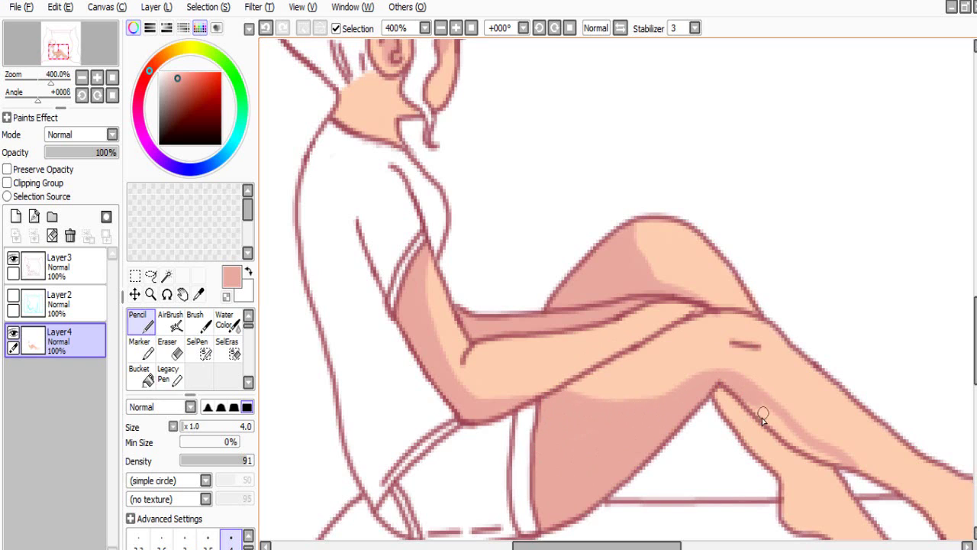
{"action": "mouse_move", "coordinate": [747, 398]}
{"action": "left_mouse_down"}
{"action": "mouse_move", "coordinate": [792, 441]}
{"action": "mouse_move", "coordinate": [840, 460]}
{"action": "left_mouse_up"}
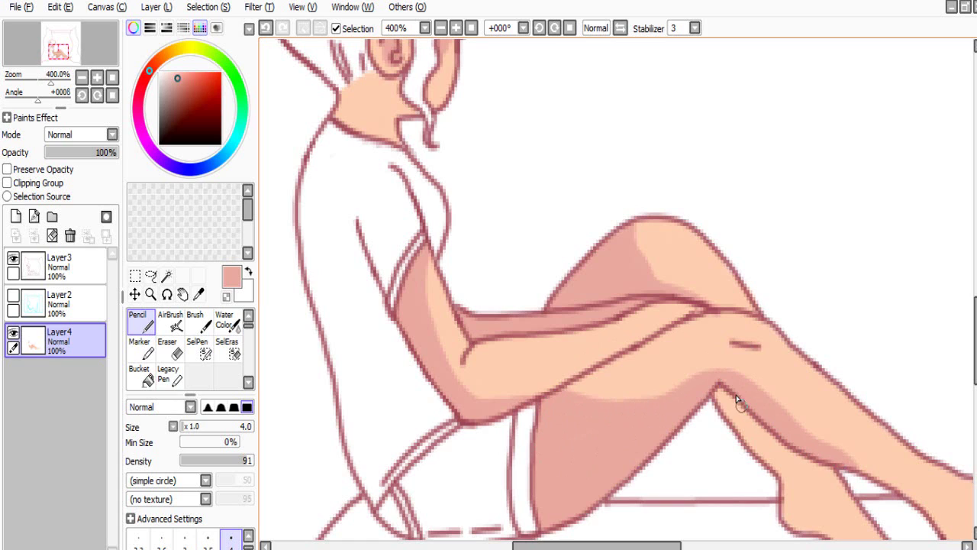
{"action": "mouse_move", "coordinate": [710, 378]}
{"action": "left_mouse_down"}
{"action": "mouse_move", "coordinate": [720, 371]}
{"action": "mouse_move", "coordinate": [775, 410]}
{"action": "left_mouse_up"}
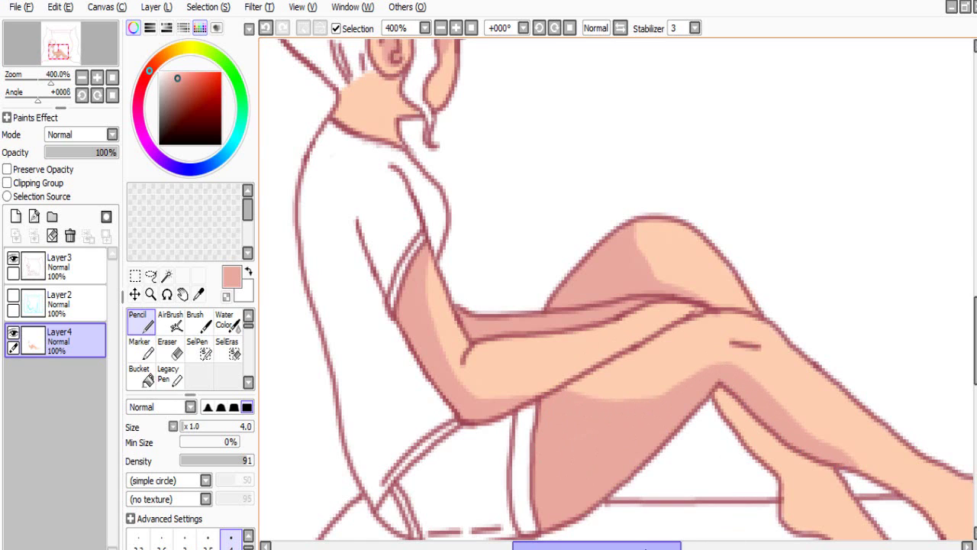
Step: Extend the pink shadow along the near calf to the heel and shade the far lower leg and foot, leaving a thin light edge
{"action": "scroll", "coordinate": [771, 488], "scroll_direction": "right", "scroll_amount": 5}
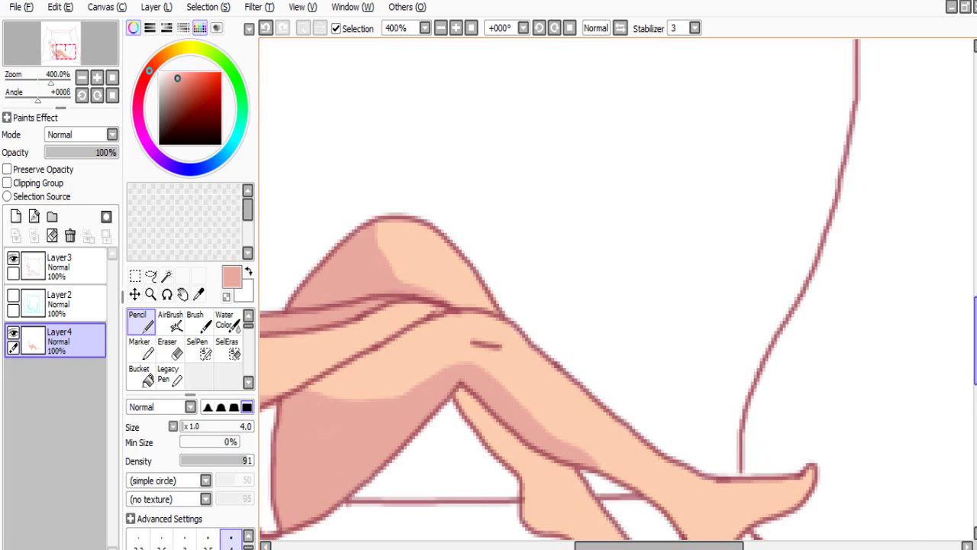
{"action": "scroll", "coordinate": [687, 358], "scroll_direction": "down", "scroll_amount": 3}
{"action": "mouse_move", "coordinate": [581, 313]}
{"action": "left_mouse_down"}
{"action": "mouse_move", "coordinate": [661, 343]}
{"action": "mouse_move", "coordinate": [716, 388]}
{"action": "mouse_move", "coordinate": [707, 396]}
{"action": "left_mouse_up"}
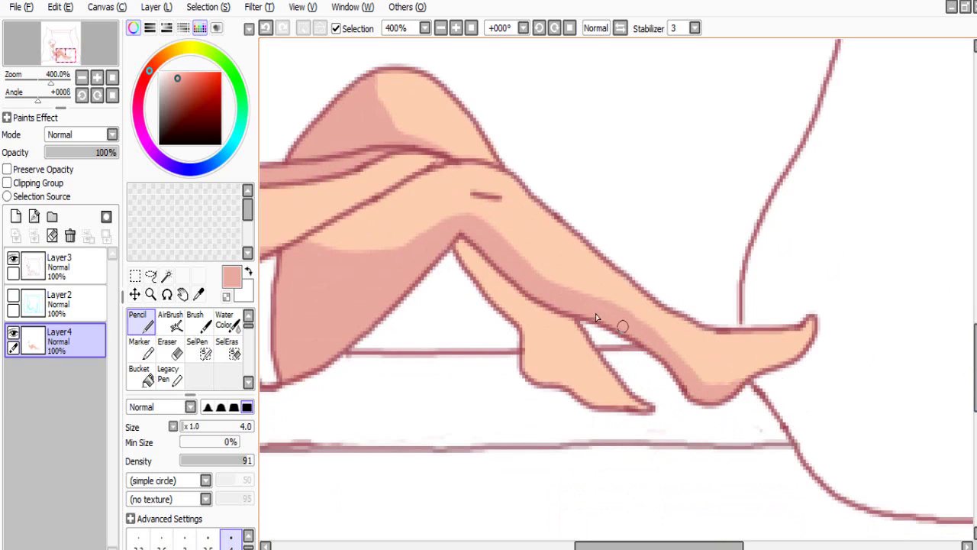
{"action": "left_click_drag", "start_coordinate": [470, 261], "coordinate": [491, 291]}
{"action": "mouse_move", "coordinate": [466, 246]}
{"action": "left_mouse_down"}
{"action": "mouse_move", "coordinate": [532, 331]}
{"action": "mouse_move", "coordinate": [498, 286]}
{"action": "mouse_move", "coordinate": [566, 346]}
{"action": "mouse_move", "coordinate": [542, 311]}
{"action": "mouse_move", "coordinate": [562, 323]}
{"action": "mouse_move", "coordinate": [629, 405]}
{"action": "left_mouse_up"}
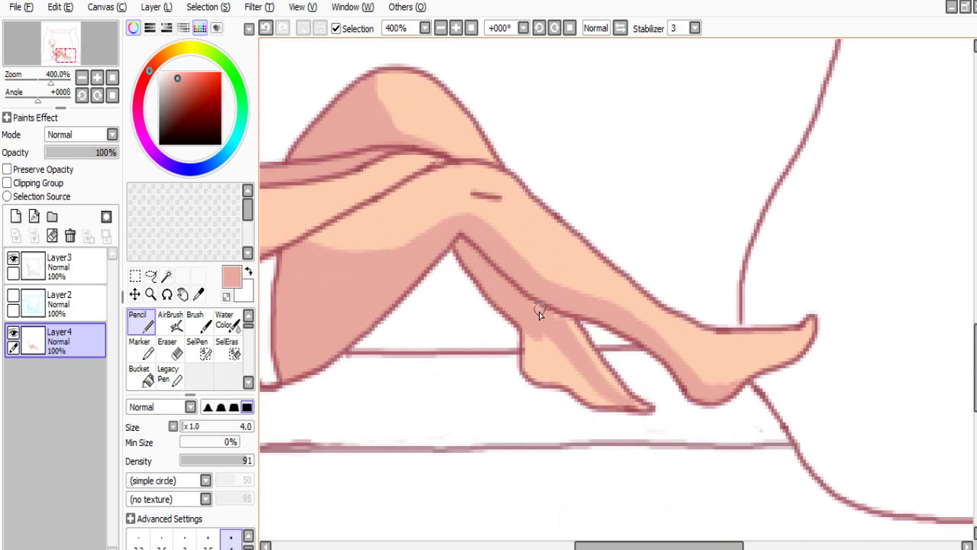
{"action": "mouse_move", "coordinate": [539, 332]}
{"action": "left_mouse_down"}
{"action": "mouse_move", "coordinate": [527, 366]}
{"action": "mouse_move", "coordinate": [535, 349]}
{"action": "mouse_move", "coordinate": [607, 404]}
{"action": "left_mouse_up"}
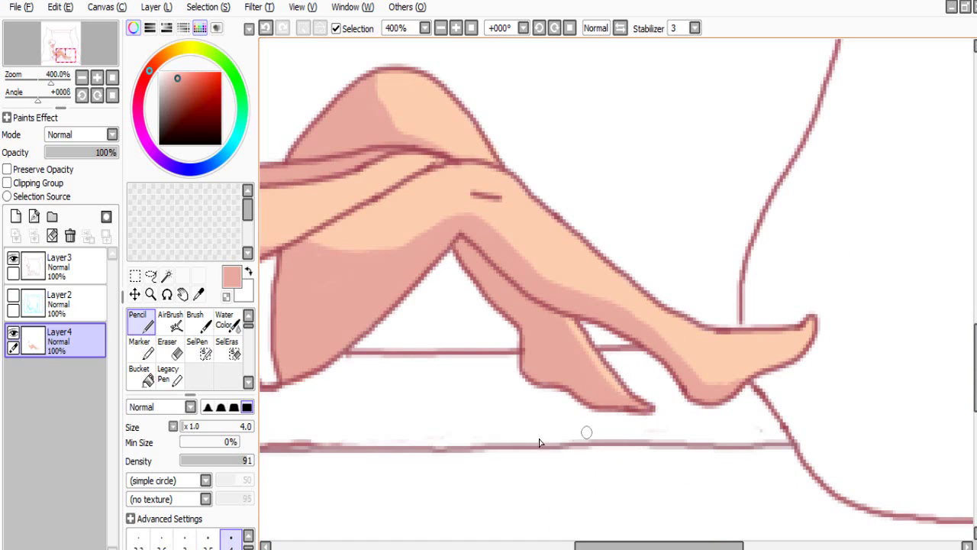
{"action": "left_click", "coordinate": [82, 77]}
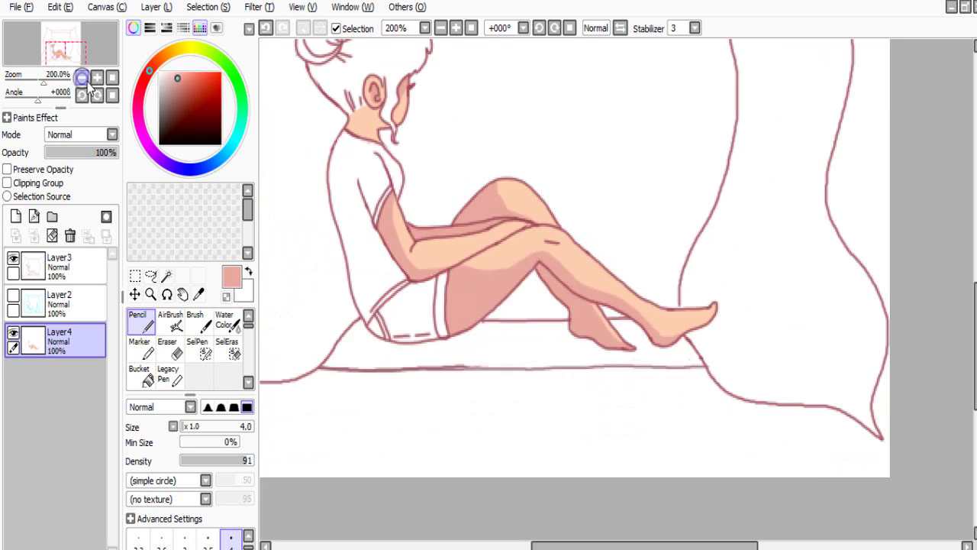
{"action": "left_click", "coordinate": [81, 77]}
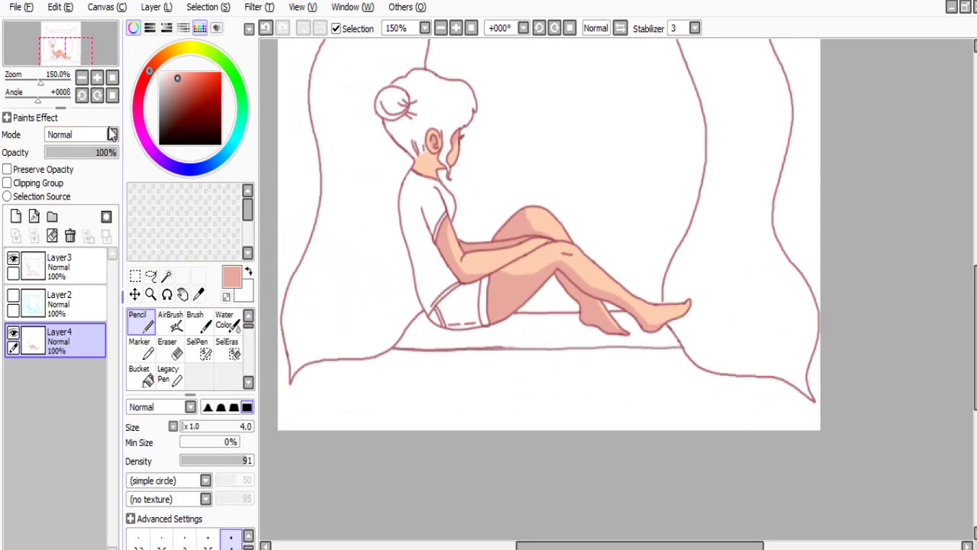
{"action": "left_click", "coordinate": [97, 77]}
{"action": "left_click", "coordinate": [97, 78]}
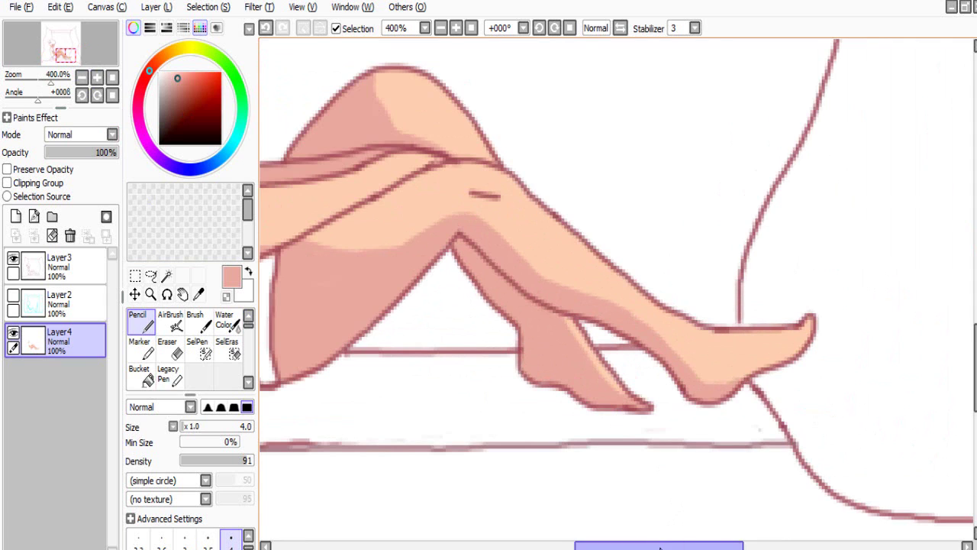
{"action": "left_click_drag", "start_coordinate": [658, 545], "coordinate": [584, 545]}
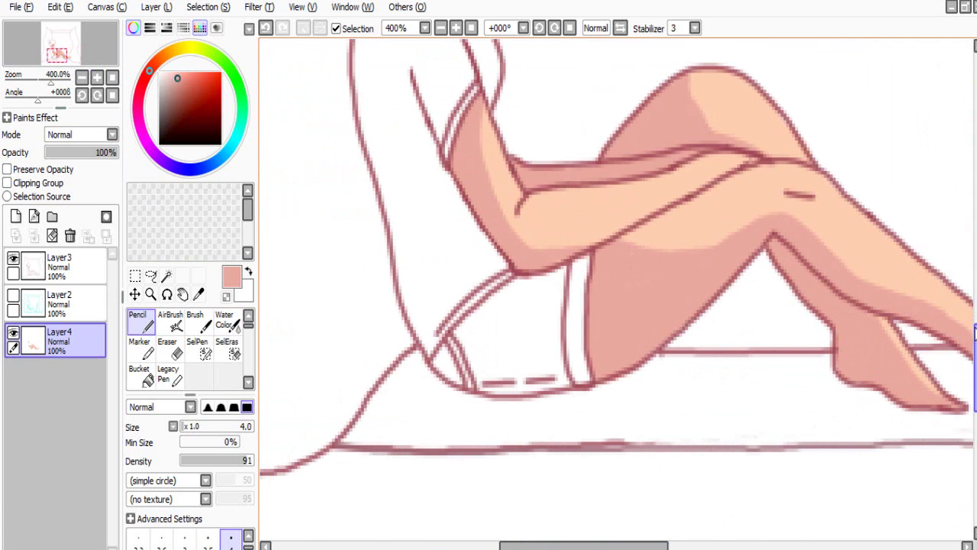
Step: Shade the neck and the rest of the ear in flat pink with the Pencil
{"action": "left_click_drag", "start_coordinate": [975, 330], "coordinate": [975, 263]}
{"action": "mouse_move", "coordinate": [406, 257]}
{"action": "left_mouse_down"}
{"action": "mouse_move", "coordinate": [418, 244]}
{"action": "mouse_move", "coordinate": [449, 256]}
{"action": "mouse_move", "coordinate": [461, 271]}
{"action": "mouse_move", "coordinate": [436, 291]}
{"action": "left_mouse_up"}
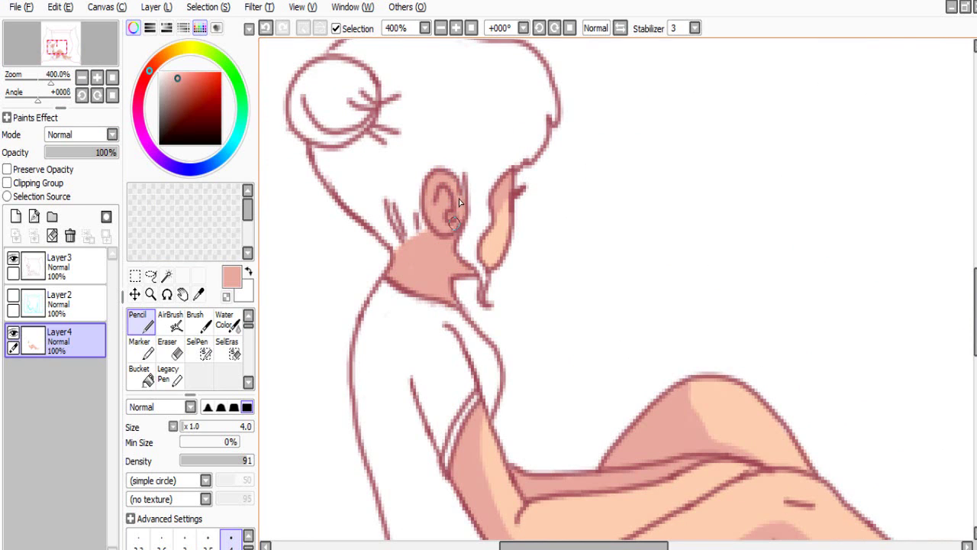
{"action": "left_click_drag", "start_coordinate": [431, 244], "coordinate": [395, 254]}
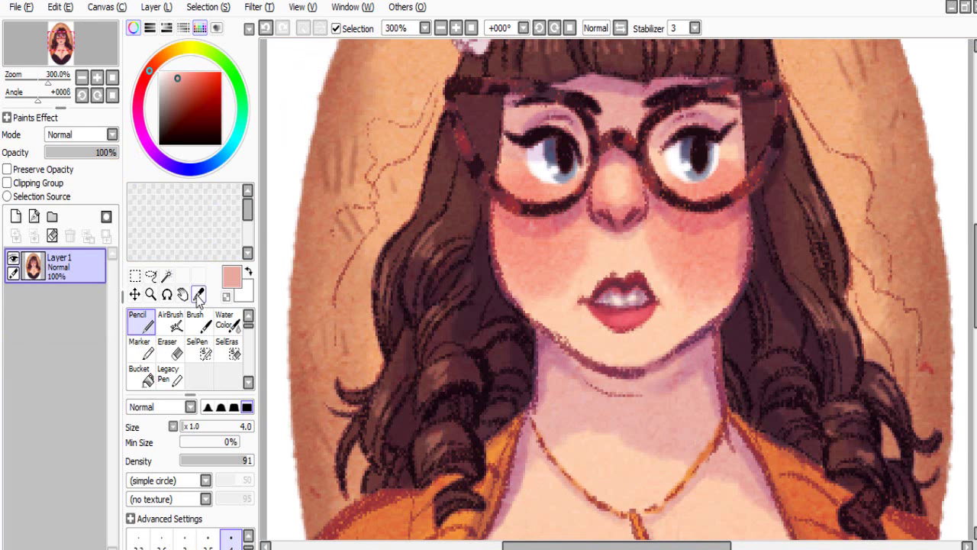
Step: Sample a darker rose shadow tone from the face of the reference portrait
{"action": "left_click", "coordinate": [198, 294]}
{"action": "left_click", "coordinate": [607, 82]}
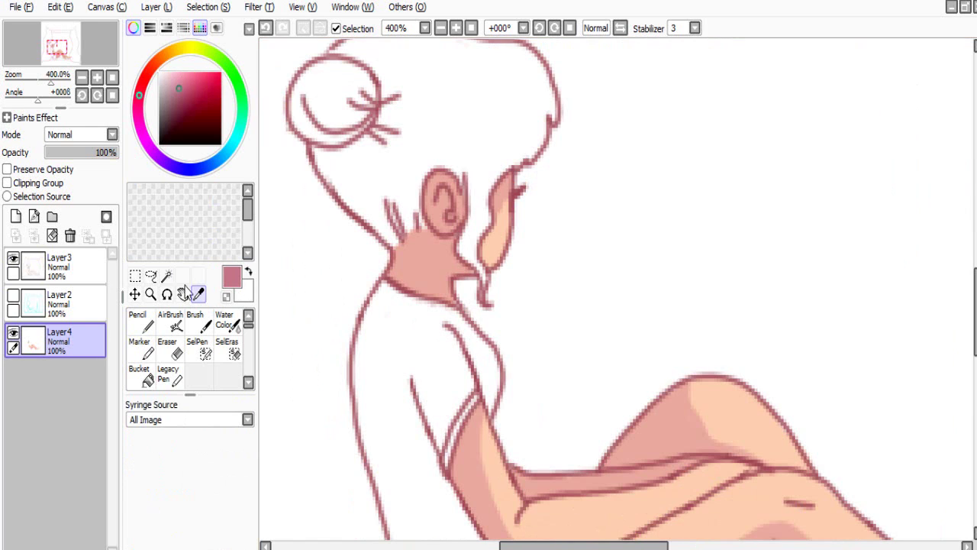
Step: Try rose shading on the neck and behind the ear with the Pencil and a size 29 AirBrush, and undo it
{"action": "left_click", "coordinate": [141, 323]}
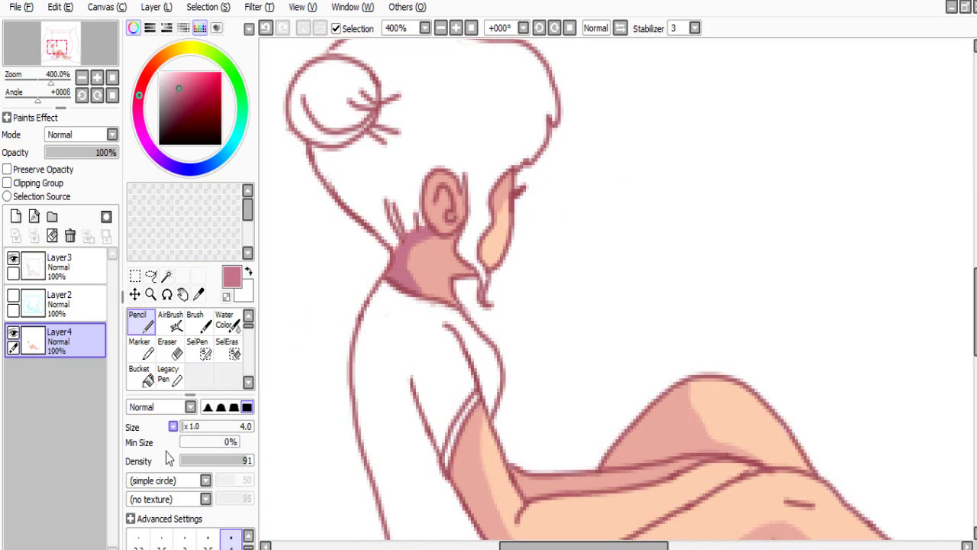
{"action": "left_click", "coordinate": [171, 322]}
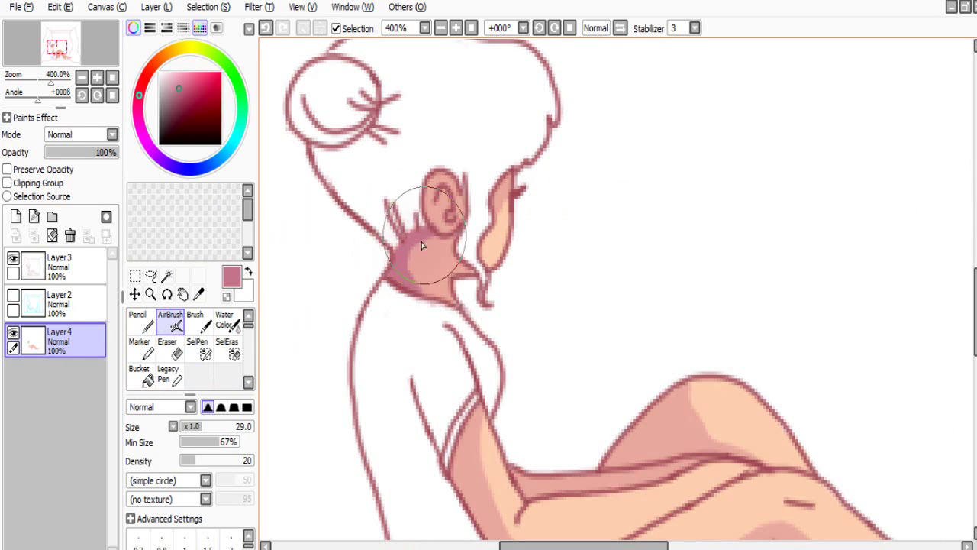
{"action": "mouse_move", "coordinate": [421, 245]}
{"action": "left_mouse_down"}
{"action": "mouse_move", "coordinate": [411, 266]}
{"action": "mouse_move", "coordinate": [412, 253]}
{"action": "mouse_move", "coordinate": [419, 289]}
{"action": "mouse_move", "coordinate": [407, 255]}
{"action": "mouse_move", "coordinate": [403, 272]}
{"action": "mouse_move", "coordinate": [424, 302]}
{"action": "mouse_move", "coordinate": [419, 232]}
{"action": "mouse_move", "coordinate": [404, 256]}
{"action": "mouse_move", "coordinate": [416, 320]}
{"action": "left_mouse_up"}
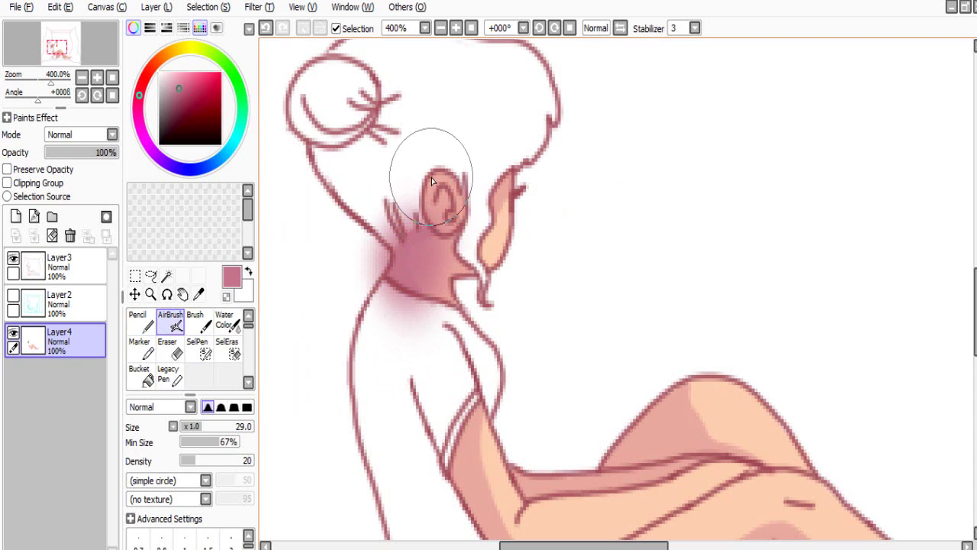
{"action": "mouse_move", "coordinate": [432, 181]}
{"action": "left_mouse_down"}
{"action": "mouse_move", "coordinate": [432, 225]}
{"action": "mouse_move", "coordinate": [426, 192]}
{"action": "mouse_move", "coordinate": [406, 261]}
{"action": "mouse_move", "coordinate": [410, 303]}
{"action": "mouse_move", "coordinate": [418, 292]}
{"action": "mouse_move", "coordinate": [401, 199]}
{"action": "left_mouse_up"}
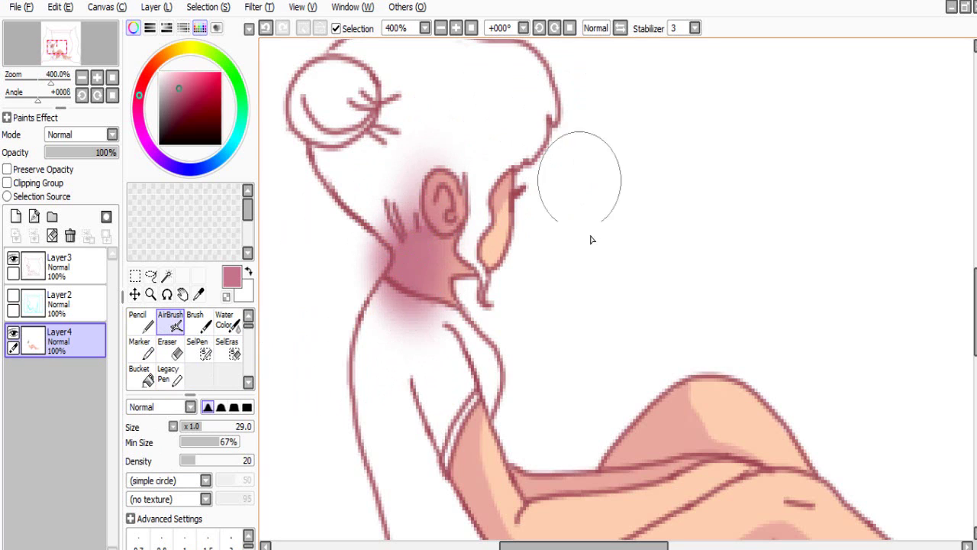
{"action": "left_click_drag", "start_coordinate": [975, 311], "coordinate": [975, 327]}
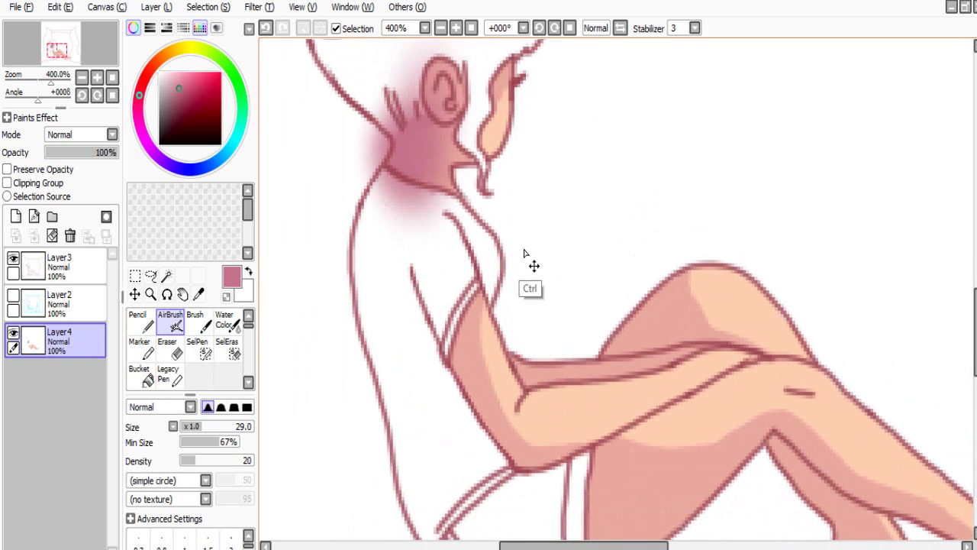
{"action": "key", "text": "ctrl+z"}
{"action": "key", "text": "ctrl+z"}
{"action": "key", "text": "ctrl+z"}
{"action": "key", "text": "ctrl+z"}
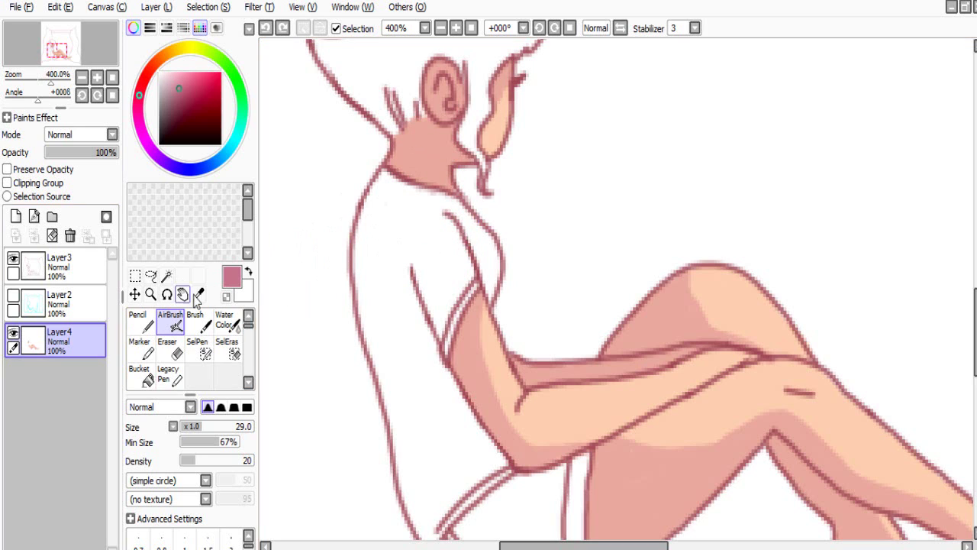
Step: With the Pencil at size 2, paint rose shadows on the nape, inner ear, back of the near arm and far elbow
{"action": "left_click", "coordinate": [148, 321]}
{"action": "left_click", "coordinate": [249, 539]}
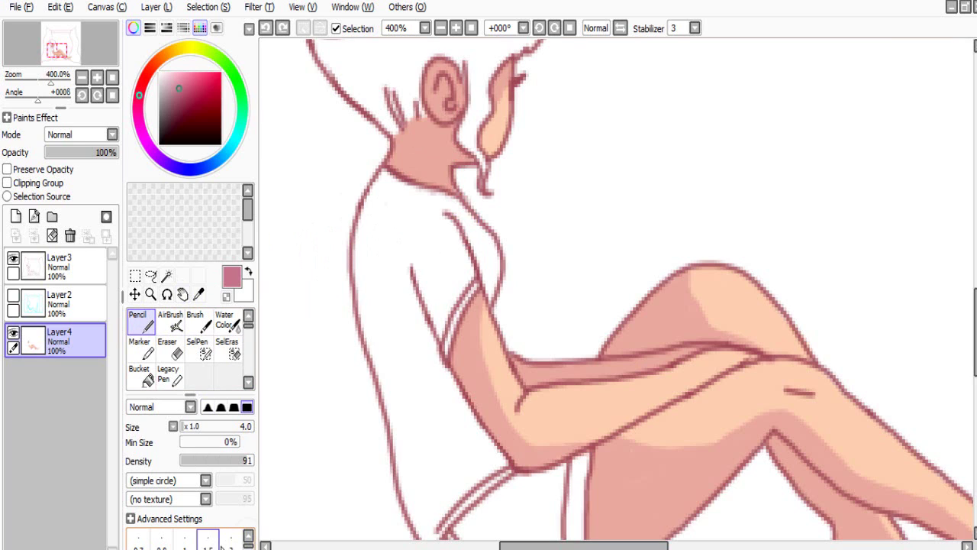
{"action": "left_click", "coordinate": [231, 542]}
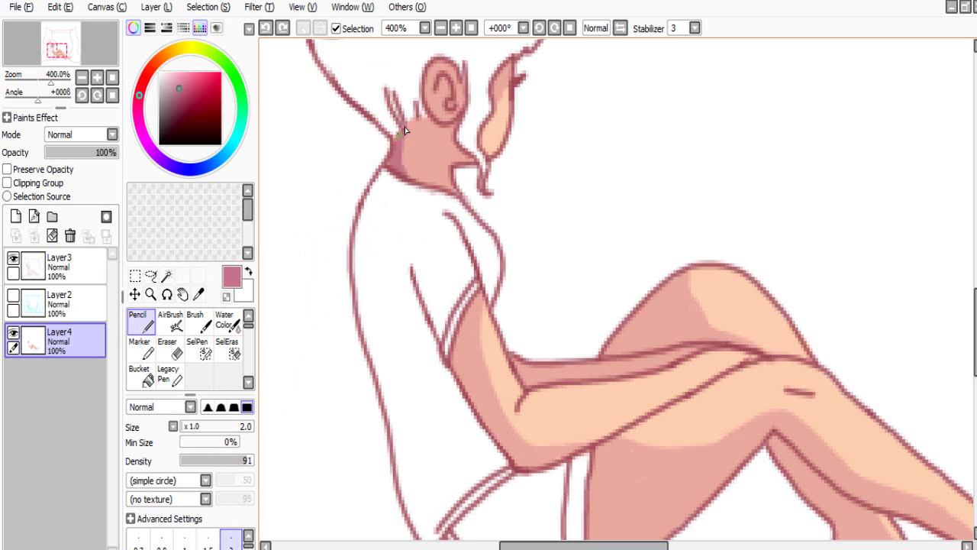
{"action": "left_click_drag", "start_coordinate": [390, 163], "coordinate": [387, 174]}
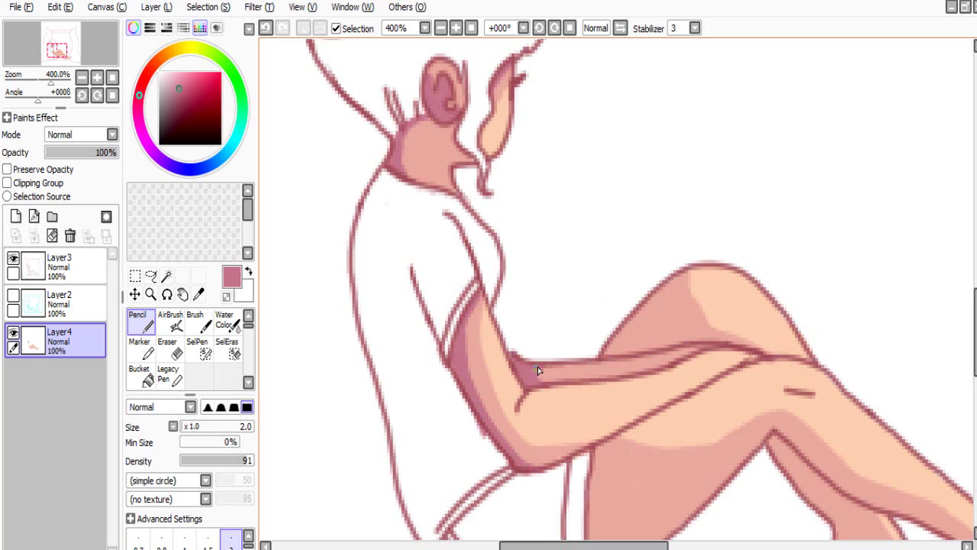
Step: Paint rose shadows on the near thigh along the shorts' hem and on the far calf and heel
{"action": "scroll", "coordinate": [641, 412], "scroll_direction": "down", "scroll_amount": 4}
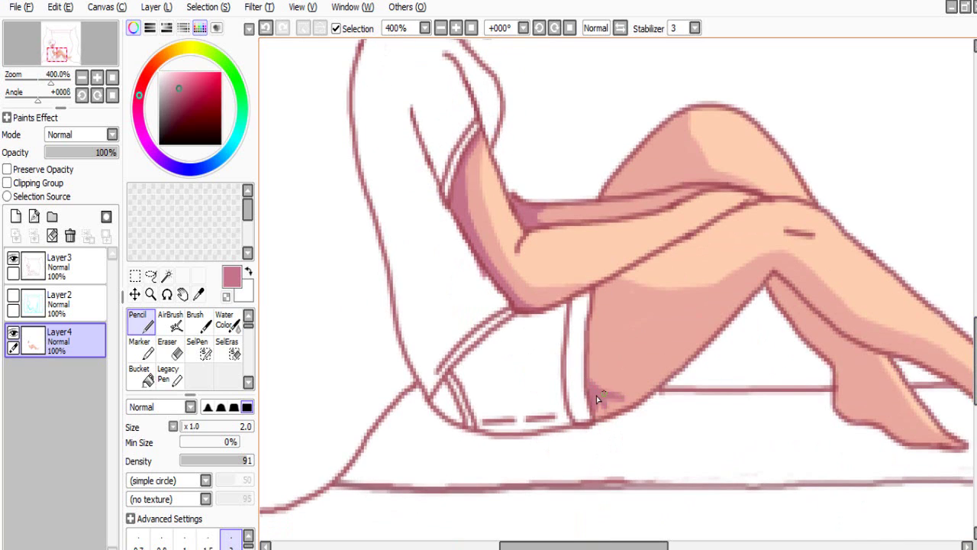
{"action": "mouse_move", "coordinate": [597, 398]}
{"action": "left_mouse_down"}
{"action": "mouse_move", "coordinate": [599, 409]}
{"action": "mouse_move", "coordinate": [622, 408]}
{"action": "left_mouse_up"}
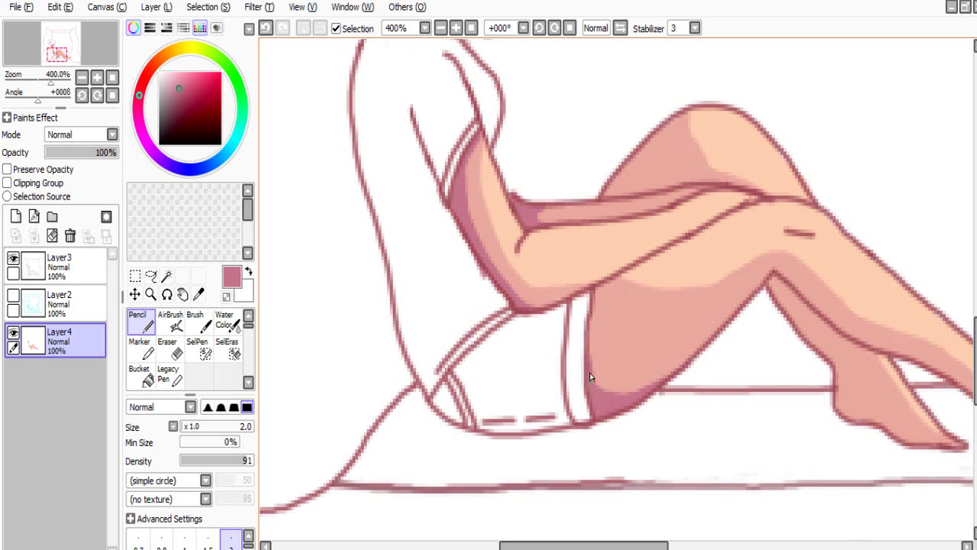
{"action": "left_click_drag", "start_coordinate": [593, 390], "coordinate": [591, 338]}
{"action": "left_click_drag", "start_coordinate": [599, 545], "coordinate": [648, 545]}
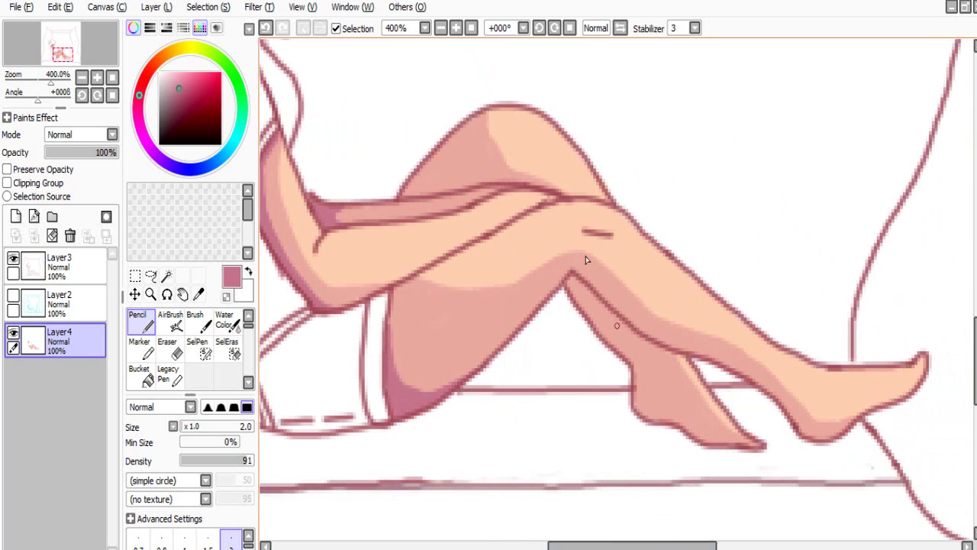
{"action": "mouse_move", "coordinate": [571, 282]}
{"action": "left_mouse_down"}
{"action": "mouse_move", "coordinate": [577, 277]}
{"action": "mouse_move", "coordinate": [600, 334]}
{"action": "left_mouse_up"}
{"action": "left_click_drag", "start_coordinate": [634, 385], "coordinate": [643, 419]}
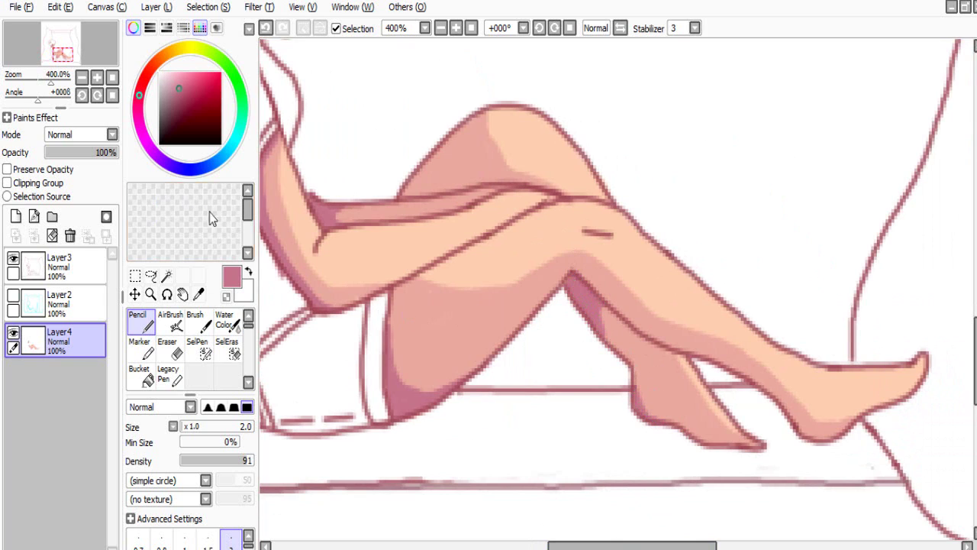
Step: Soften the rose shadows on the far calf and the base of the near thigh with the AirBrush at size 9
{"action": "left_click", "coordinate": [171, 322]}
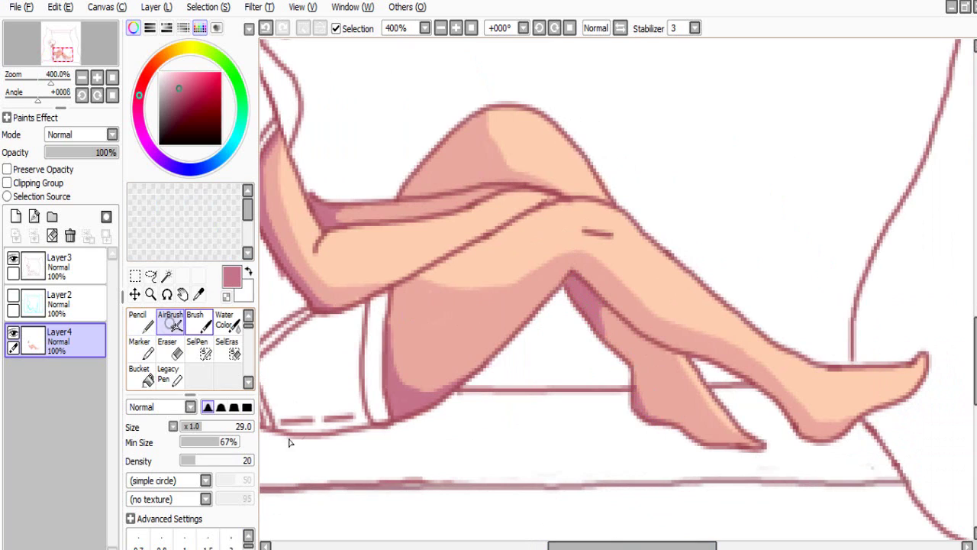
{"action": "left_click", "coordinate": [231, 540]}
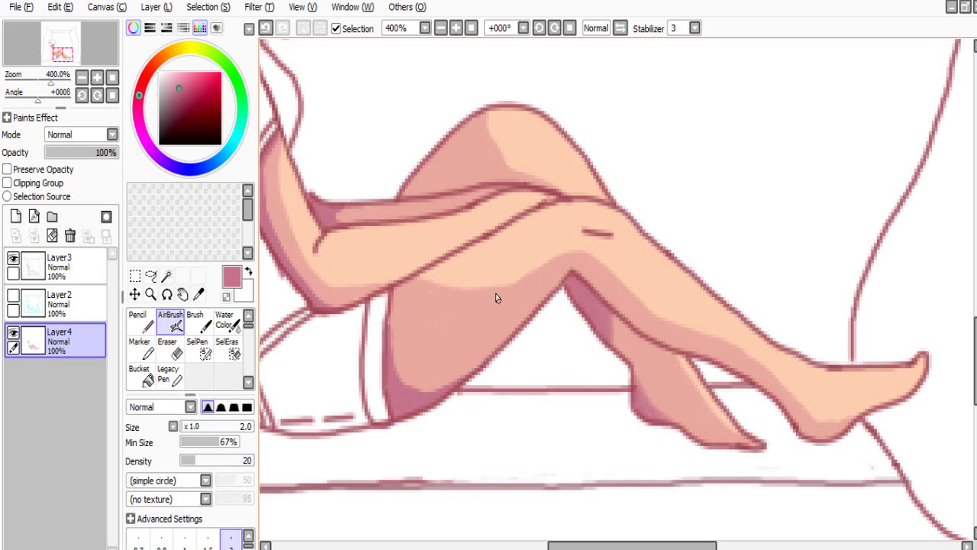
{"action": "key", "text": "ctrl+z"}
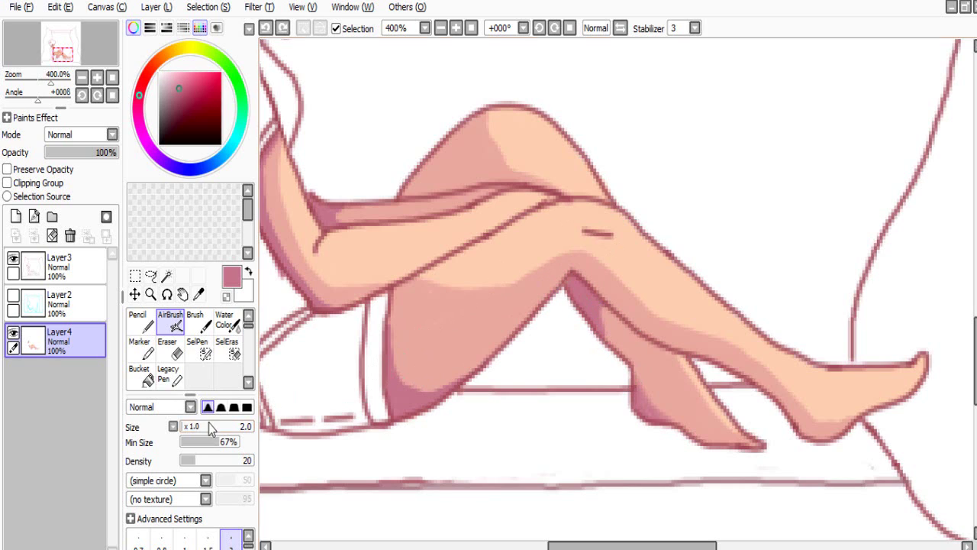
{"action": "scroll", "coordinate": [187, 541], "scroll_direction": "down", "scroll_amount": 1}
{"action": "left_click", "coordinate": [187, 541]}
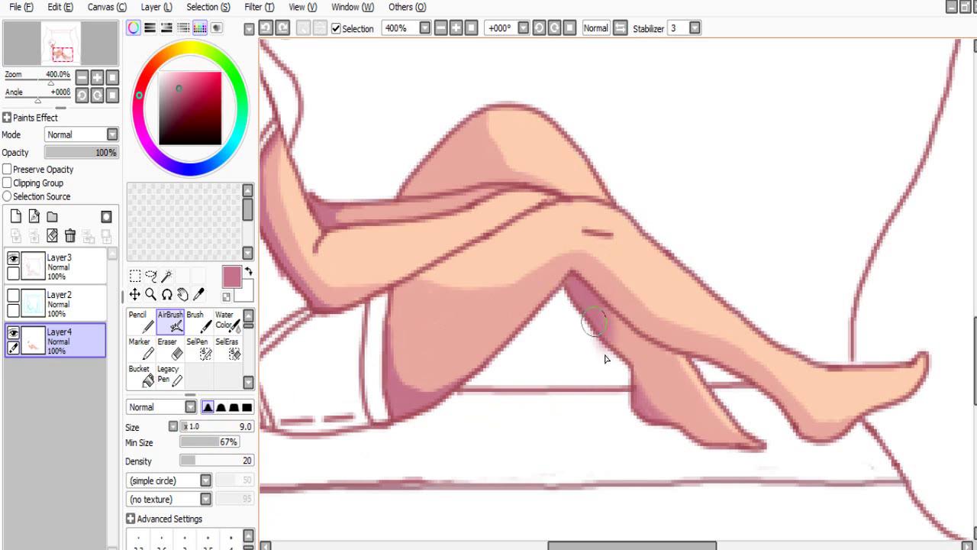
{"action": "mouse_move", "coordinate": [608, 359]}
{"action": "left_mouse_down"}
{"action": "mouse_move", "coordinate": [580, 319]}
{"action": "mouse_move", "coordinate": [602, 305]}
{"action": "left_mouse_up"}
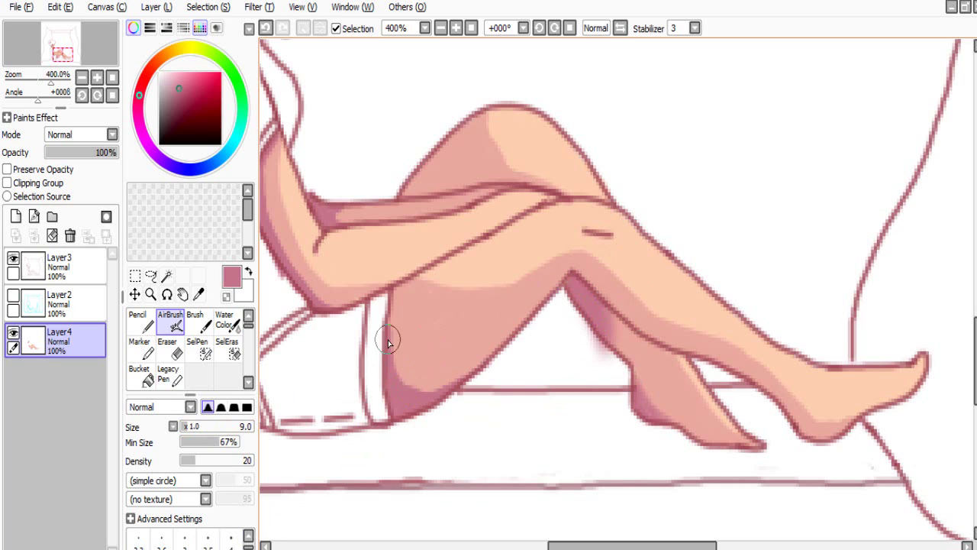
{"action": "mouse_move", "coordinate": [448, 393]}
{"action": "left_mouse_down"}
{"action": "mouse_move", "coordinate": [473, 381]}
{"action": "mouse_move", "coordinate": [425, 391]}
{"action": "mouse_move", "coordinate": [397, 380]}
{"action": "left_mouse_up"}
{"action": "mouse_move", "coordinate": [389, 344]}
{"action": "left_mouse_down"}
{"action": "mouse_move", "coordinate": [403, 392]}
{"action": "mouse_move", "coordinate": [461, 394]}
{"action": "left_mouse_up"}
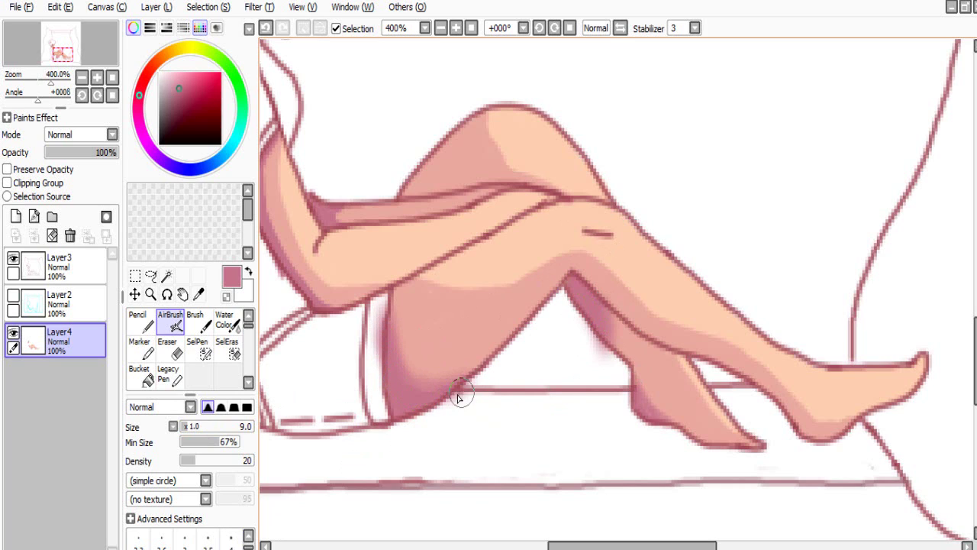
Step: Airbrush soft rose shading over the near arm, far elbow, nape, ear and upper face
{"action": "scroll", "coordinate": [523, 508], "scroll_direction": "left", "scroll_amount": 5}
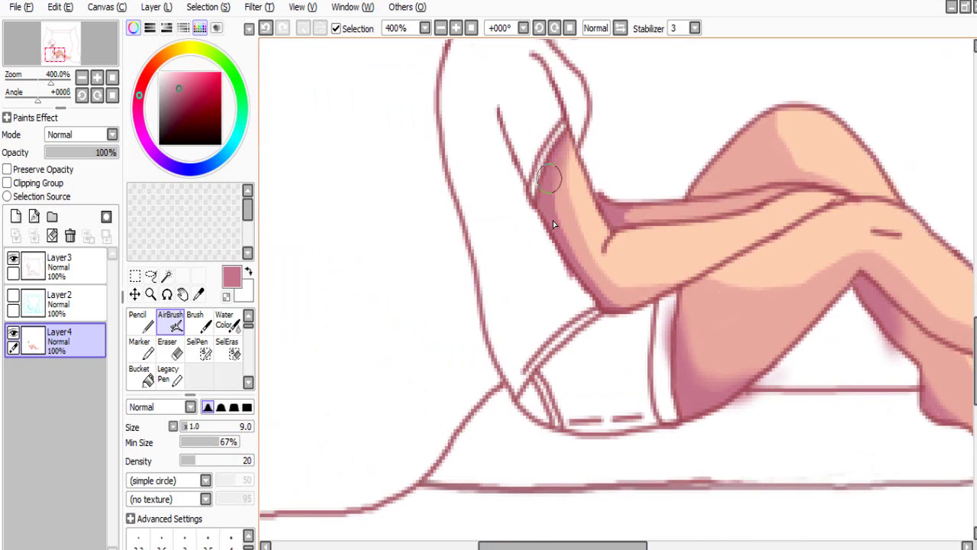
{"action": "mouse_move", "coordinate": [582, 279]}
{"action": "left_mouse_down"}
{"action": "mouse_move", "coordinate": [552, 222]}
{"action": "mouse_move", "coordinate": [637, 325]}
{"action": "mouse_move", "coordinate": [543, 201]}
{"action": "mouse_move", "coordinate": [603, 298]}
{"action": "mouse_move", "coordinate": [619, 220]}
{"action": "left_mouse_up"}
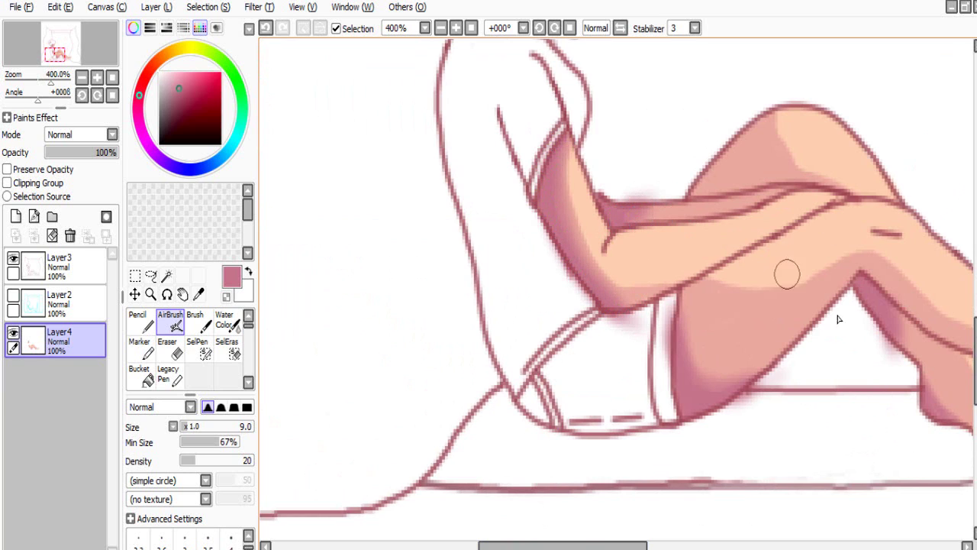
{"action": "scroll", "coordinate": [857, 270], "scroll_direction": "up", "scroll_amount": 5}
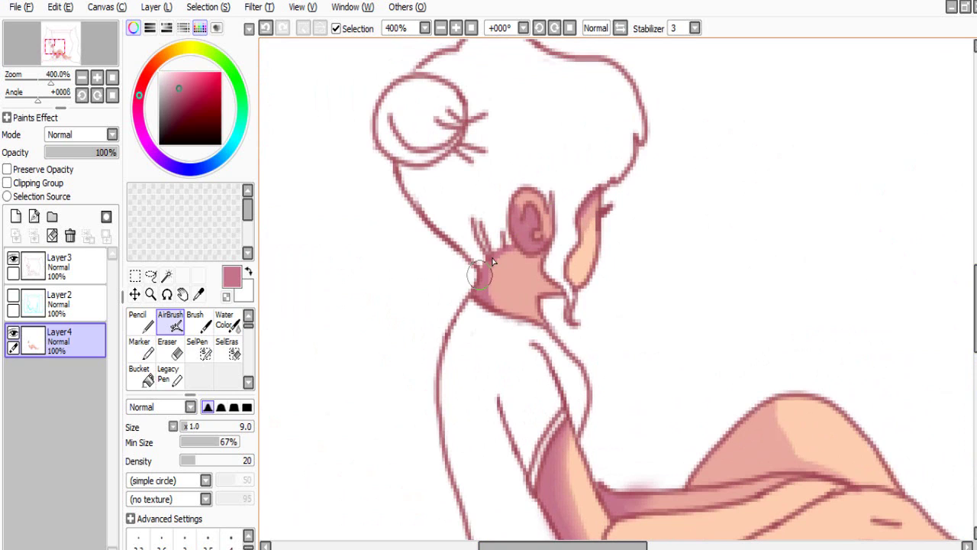
{"action": "mouse_move", "coordinate": [486, 274]}
{"action": "left_mouse_down"}
{"action": "mouse_move", "coordinate": [497, 323]}
{"action": "mouse_move", "coordinate": [484, 289]}
{"action": "mouse_move", "coordinate": [506, 206]}
{"action": "left_mouse_up"}
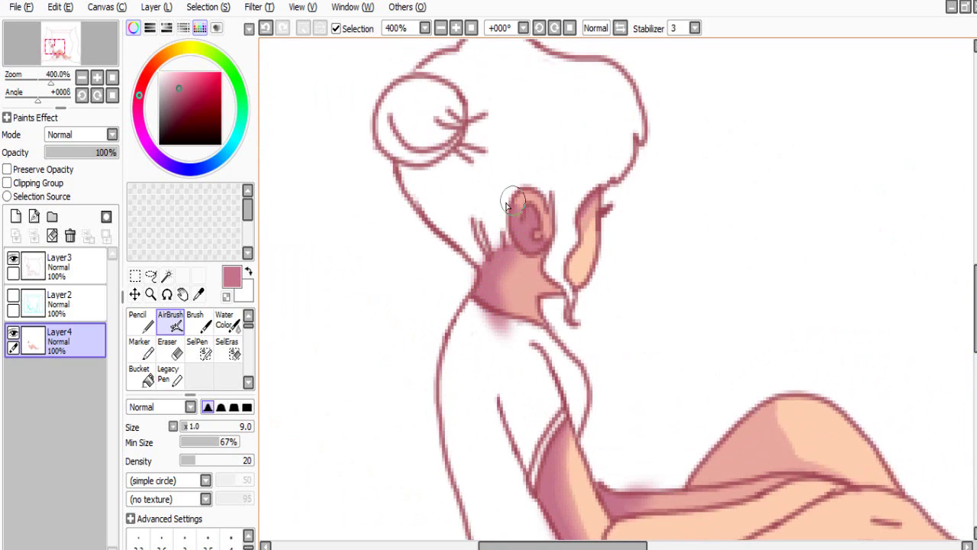
{"action": "mouse_move", "coordinate": [526, 241]}
{"action": "left_mouse_down"}
{"action": "mouse_move", "coordinate": [587, 206]}
{"action": "mouse_move", "coordinate": [595, 181]}
{"action": "left_mouse_up"}
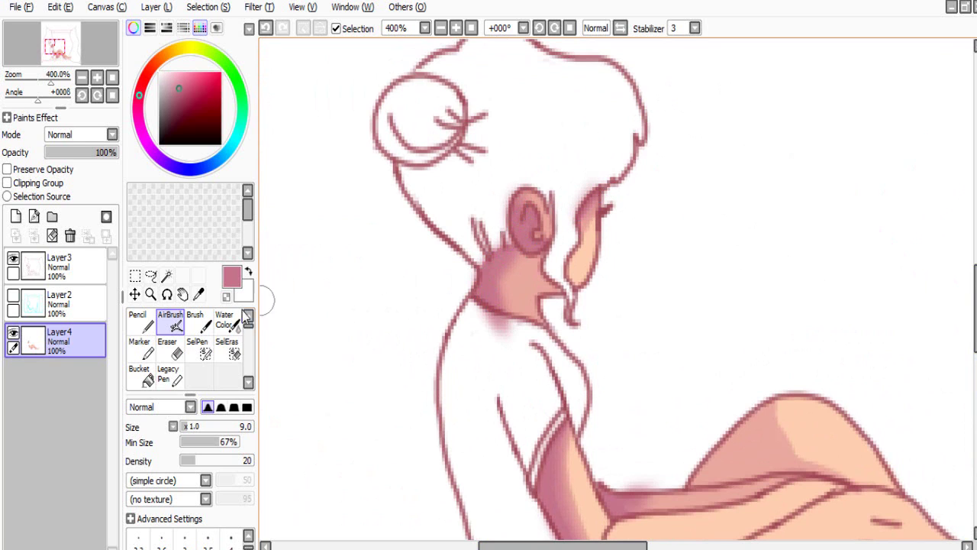
Step: Sample the lighter pink from the neck and airbrush it over the shadow edges on the neck, ear and face
{"action": "left_click", "coordinate": [199, 294]}
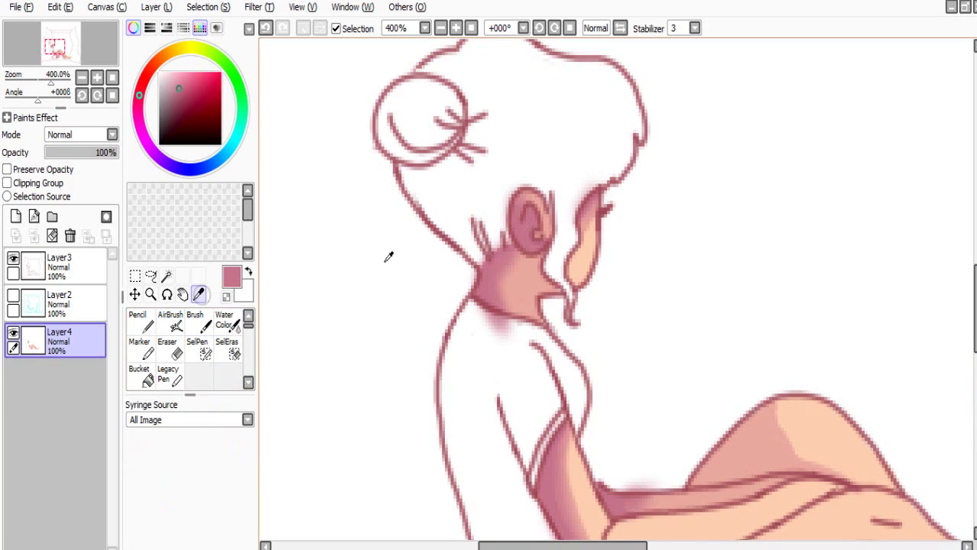
{"action": "left_click", "coordinate": [526, 286]}
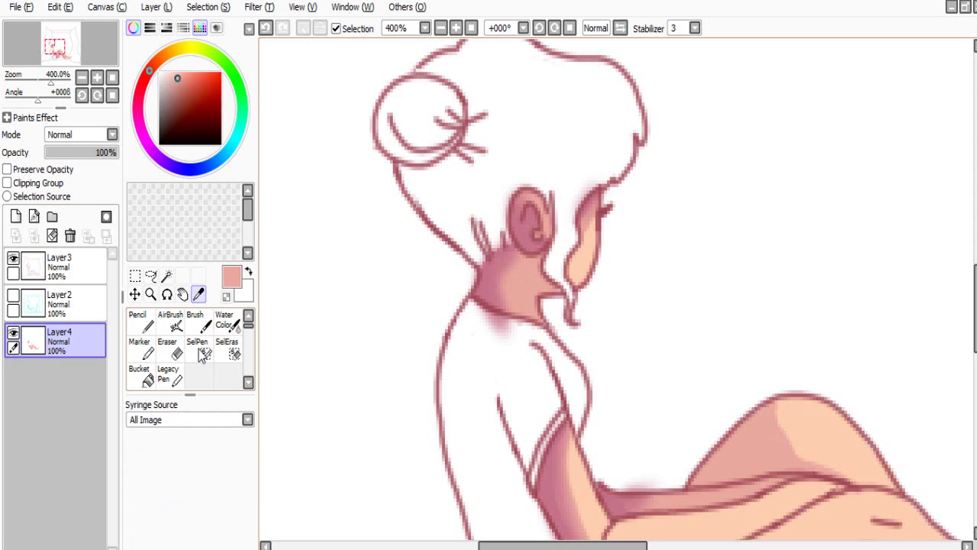
{"action": "left_click", "coordinate": [171, 321]}
{"action": "mouse_move", "coordinate": [553, 298]}
{"action": "left_mouse_down"}
{"action": "mouse_move", "coordinate": [530, 214]}
{"action": "mouse_move", "coordinate": [544, 205]}
{"action": "mouse_move", "coordinate": [527, 202]}
{"action": "mouse_move", "coordinate": [542, 198]}
{"action": "mouse_move", "coordinate": [510, 208]}
{"action": "left_mouse_up"}
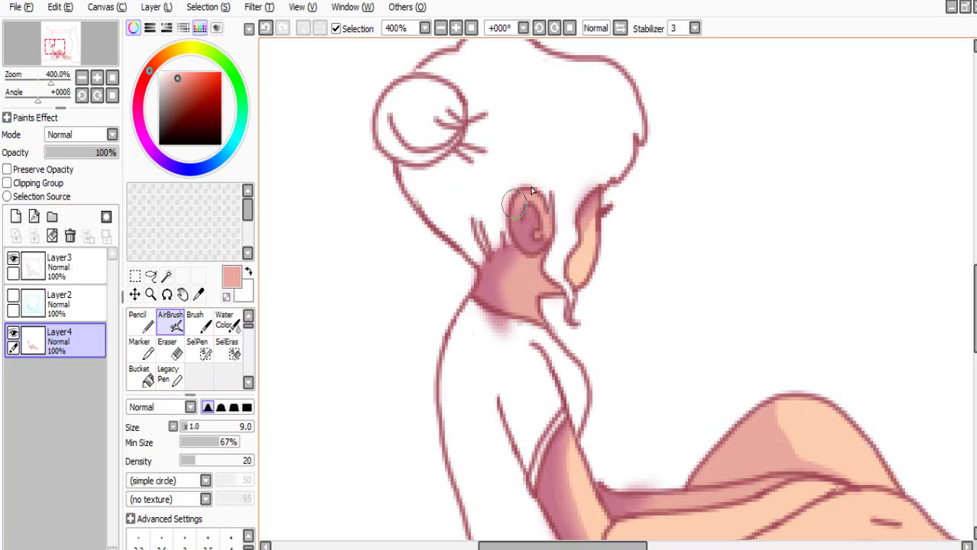
{"action": "mouse_move", "coordinate": [602, 228]}
{"action": "left_mouse_down"}
{"action": "mouse_move", "coordinate": [589, 221]}
{"action": "mouse_move", "coordinate": [572, 239]}
{"action": "mouse_move", "coordinate": [565, 304]}
{"action": "left_mouse_up"}
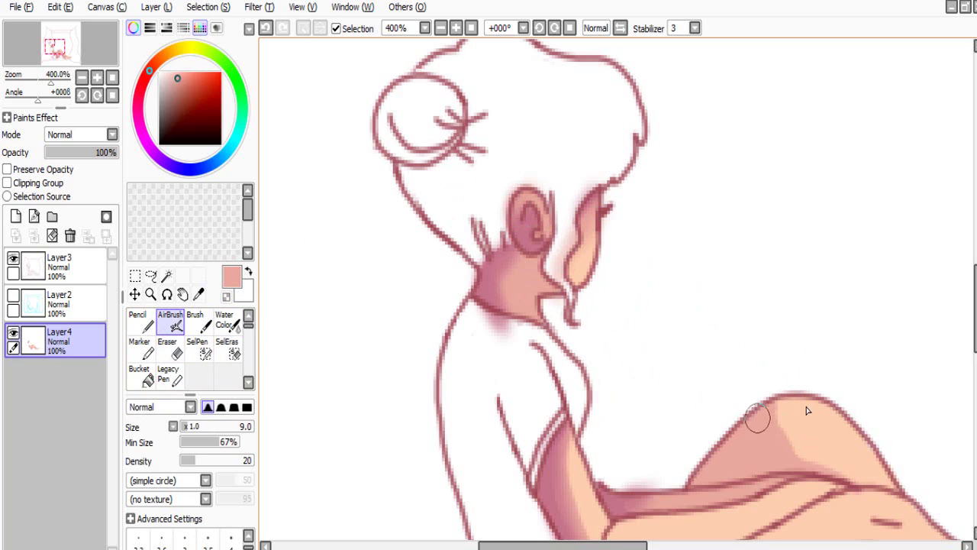
Step: Blend the pink shadow edges on the raised far knee, near arm, thigh and lower legs with the AirBrush
{"action": "scroll", "coordinate": [954, 325], "scroll_direction": "down", "scroll_amount": 3}
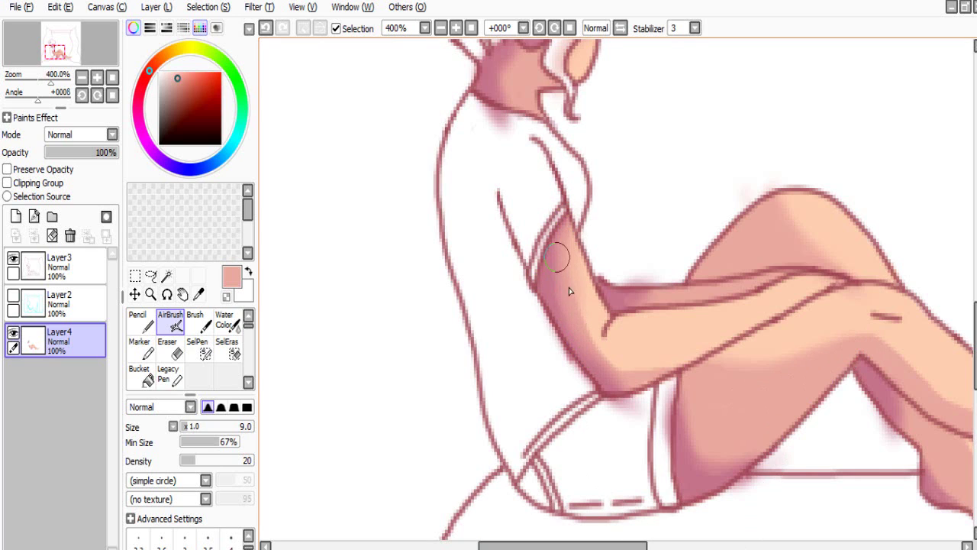
{"action": "mouse_move", "coordinate": [555, 258]}
{"action": "left_mouse_down"}
{"action": "mouse_move", "coordinate": [578, 327]}
{"action": "mouse_move", "coordinate": [563, 293]}
{"action": "mouse_move", "coordinate": [637, 382]}
{"action": "mouse_move", "coordinate": [632, 367]}
{"action": "mouse_move", "coordinate": [677, 377]}
{"action": "mouse_move", "coordinate": [602, 353]}
{"action": "mouse_move", "coordinate": [693, 377]}
{"action": "left_mouse_up"}
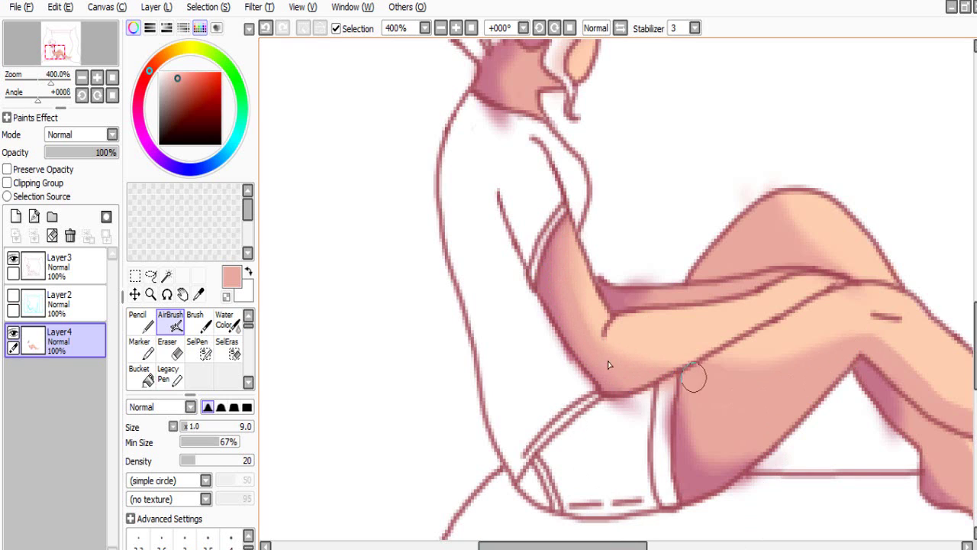
{"action": "left_click_drag", "start_coordinate": [563, 545], "coordinate": [627, 545]}
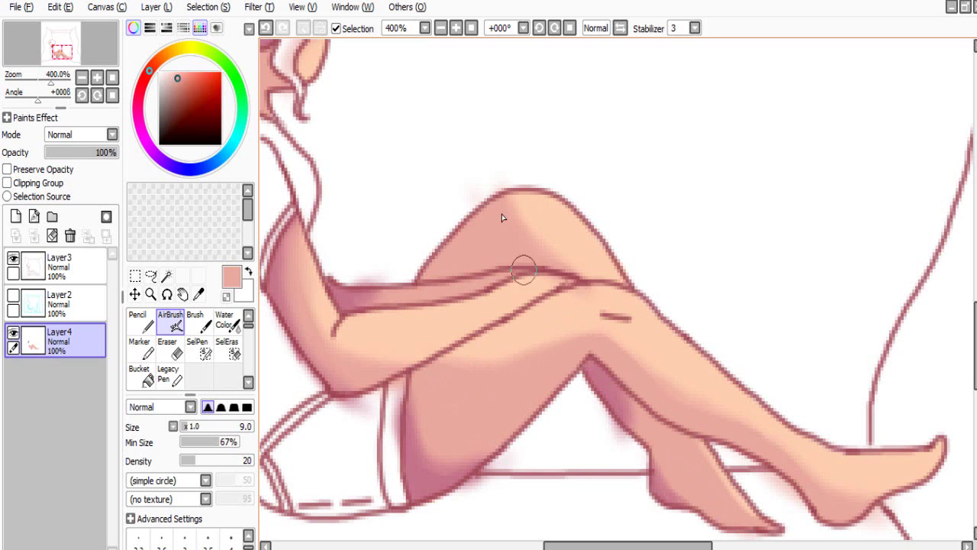
Step: Erase the airbrush overspray outside the line art around the knees, legs, near arm, shorts and base of the neck
{"action": "left_click", "coordinate": [169, 349]}
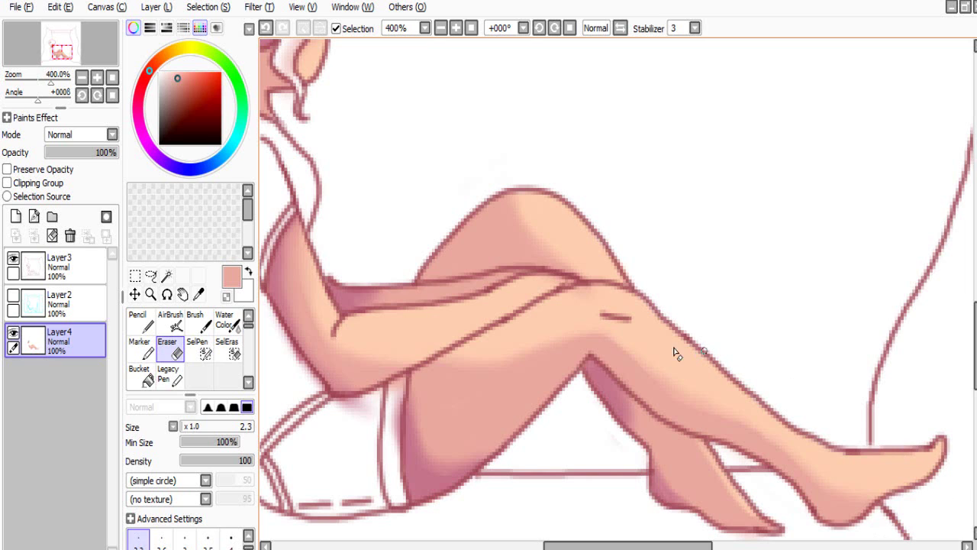
{"action": "left_click_drag", "start_coordinate": [565, 532], "coordinate": [514, 528]}
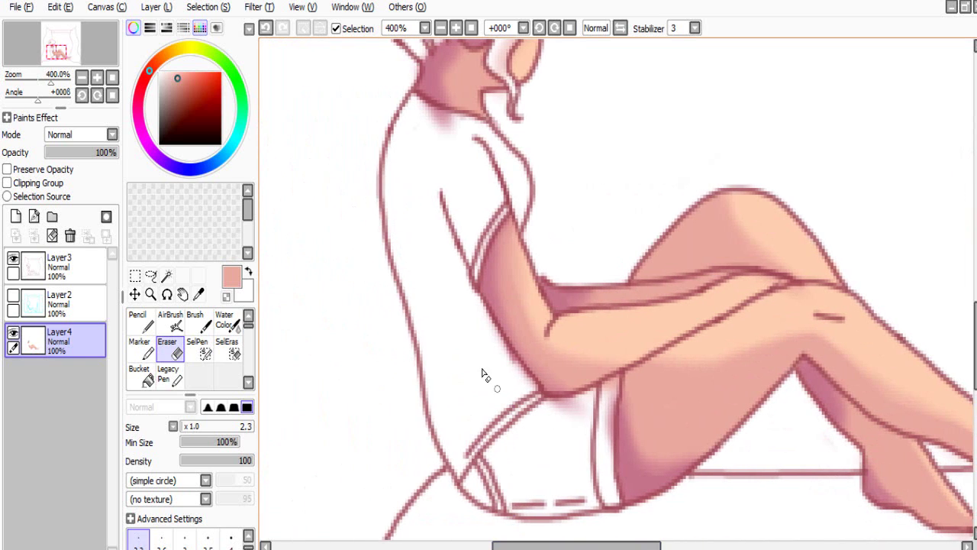
{"action": "mouse_move", "coordinate": [483, 374]}
{"action": "left_mouse_down"}
{"action": "mouse_move", "coordinate": [519, 373]}
{"action": "mouse_move", "coordinate": [492, 326]}
{"action": "mouse_move", "coordinate": [567, 396]}
{"action": "mouse_move", "coordinate": [560, 435]}
{"action": "mouse_move", "coordinate": [537, 409]}
{"action": "mouse_move", "coordinate": [567, 430]}
{"action": "mouse_move", "coordinate": [613, 382]}
{"action": "mouse_move", "coordinate": [608, 463]}
{"action": "mouse_move", "coordinate": [612, 404]}
{"action": "mouse_move", "coordinate": [614, 456]}
{"action": "left_mouse_up"}
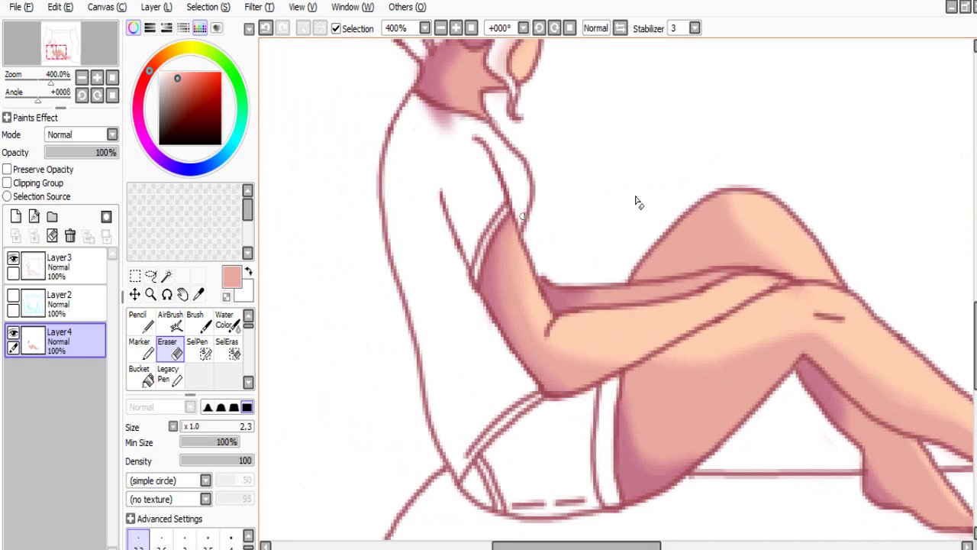
{"action": "mouse_move", "coordinate": [455, 139]}
{"action": "left_mouse_down"}
{"action": "mouse_move", "coordinate": [447, 127]}
{"action": "mouse_move", "coordinate": [470, 130]}
{"action": "left_mouse_up"}
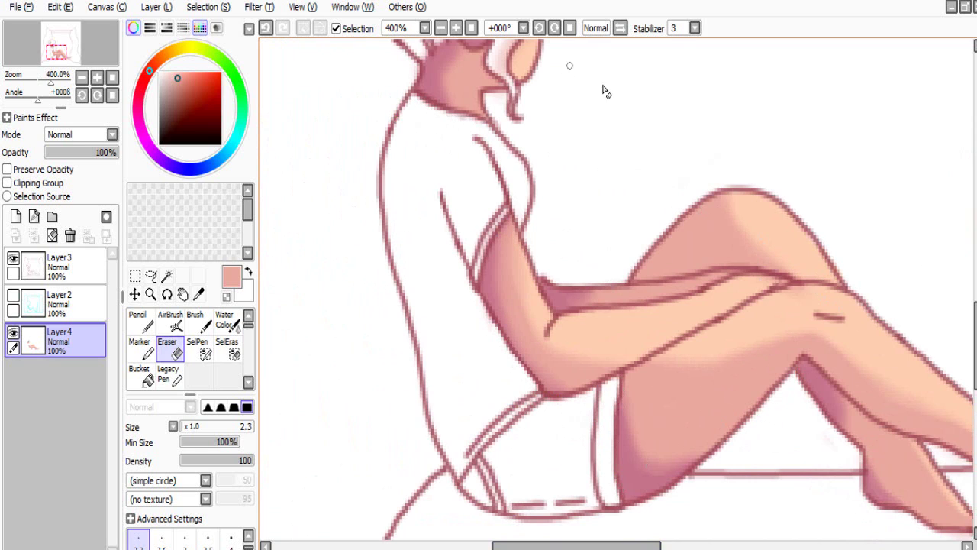
Step: Erase the pink overspray around the face and hair strand, and check the whole seated figure at 200% zoom
{"action": "scroll", "coordinate": [943, 318], "scroll_direction": "up", "scroll_amount": 5}
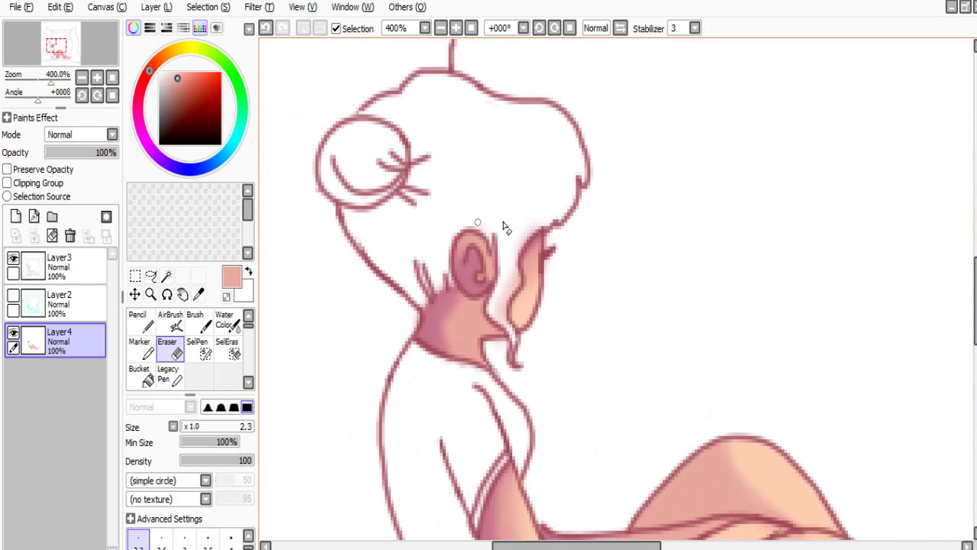
{"action": "mouse_move", "coordinate": [542, 226]}
{"action": "left_mouse_down"}
{"action": "mouse_move", "coordinate": [513, 259]}
{"action": "mouse_move", "coordinate": [495, 318]}
{"action": "mouse_move", "coordinate": [495, 309]}
{"action": "mouse_move", "coordinate": [506, 330]}
{"action": "left_mouse_up"}
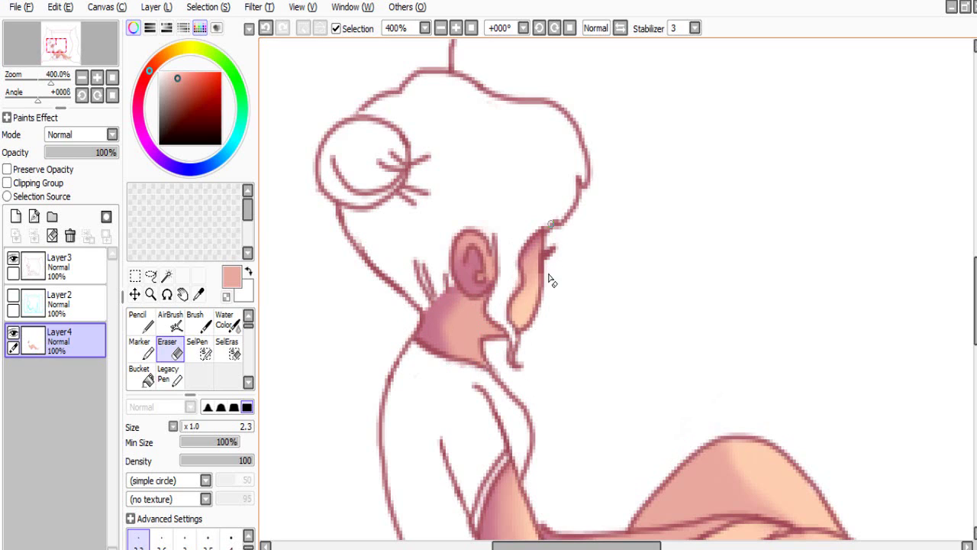
{"action": "left_click", "coordinate": [81, 79]}
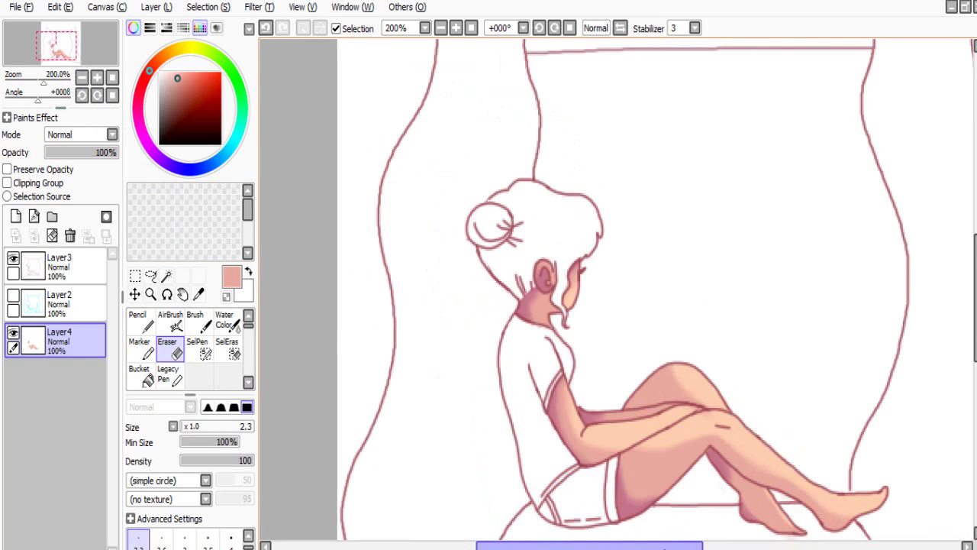
{"action": "left_click_drag", "start_coordinate": [670, 547], "coordinate": [706, 547]}
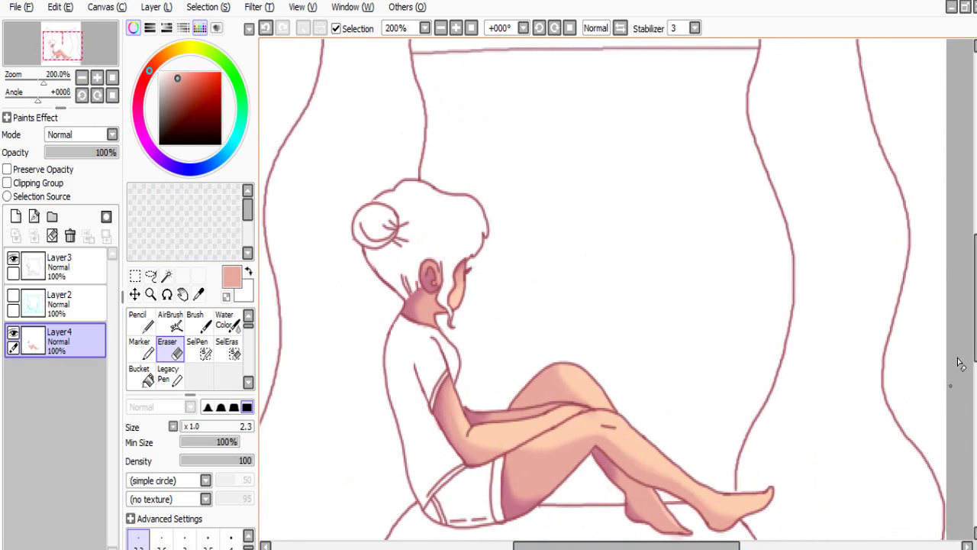
{"action": "scroll", "coordinate": [928, 330], "scroll_direction": "down", "scroll_amount": 3}
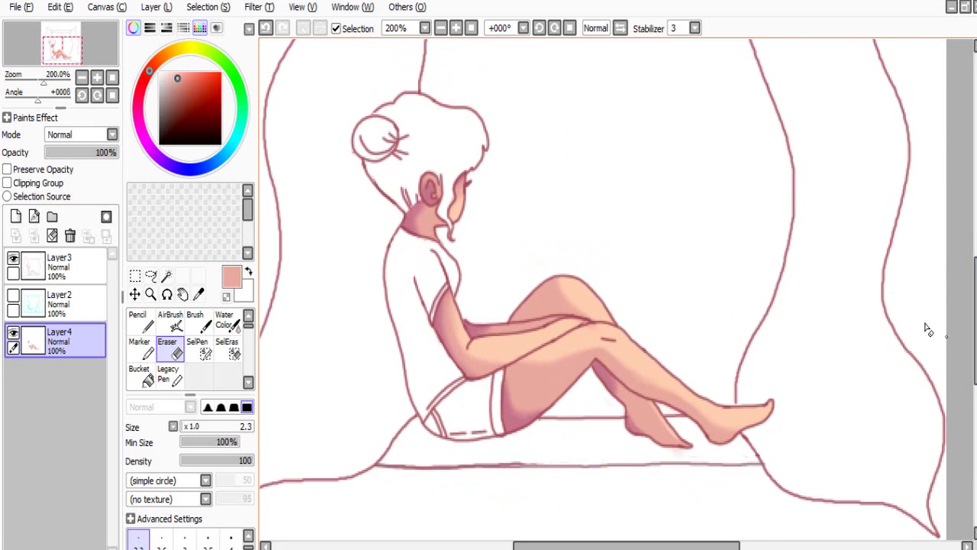